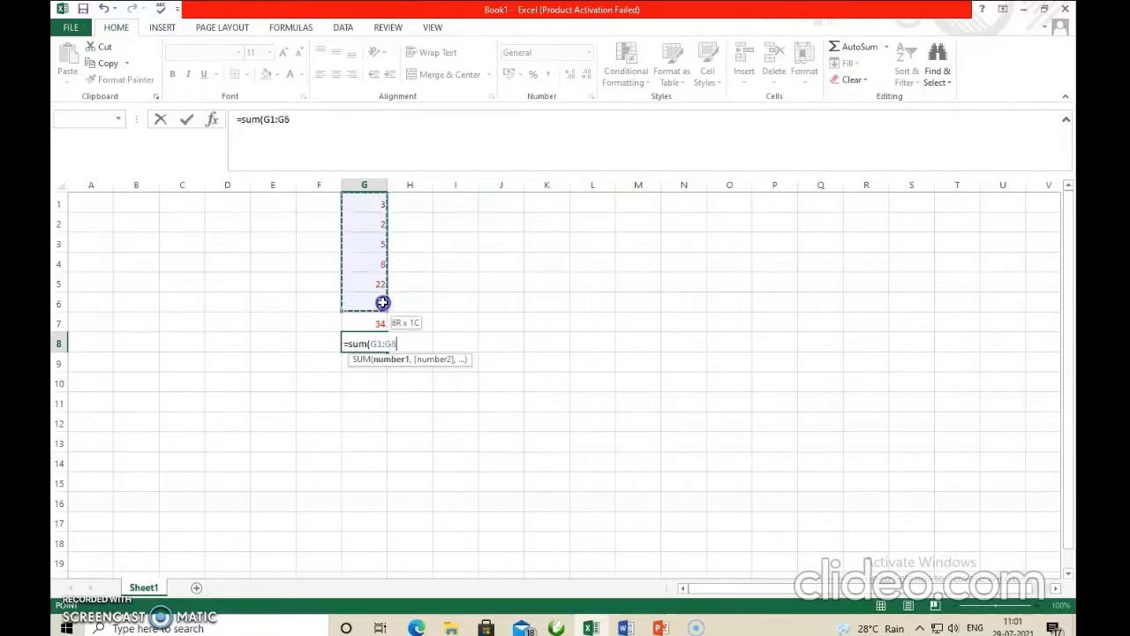
Complete the SUM formula in cell G8 so that it totals the range G1:G7
left_click_drag(384, 324, 385, 325)
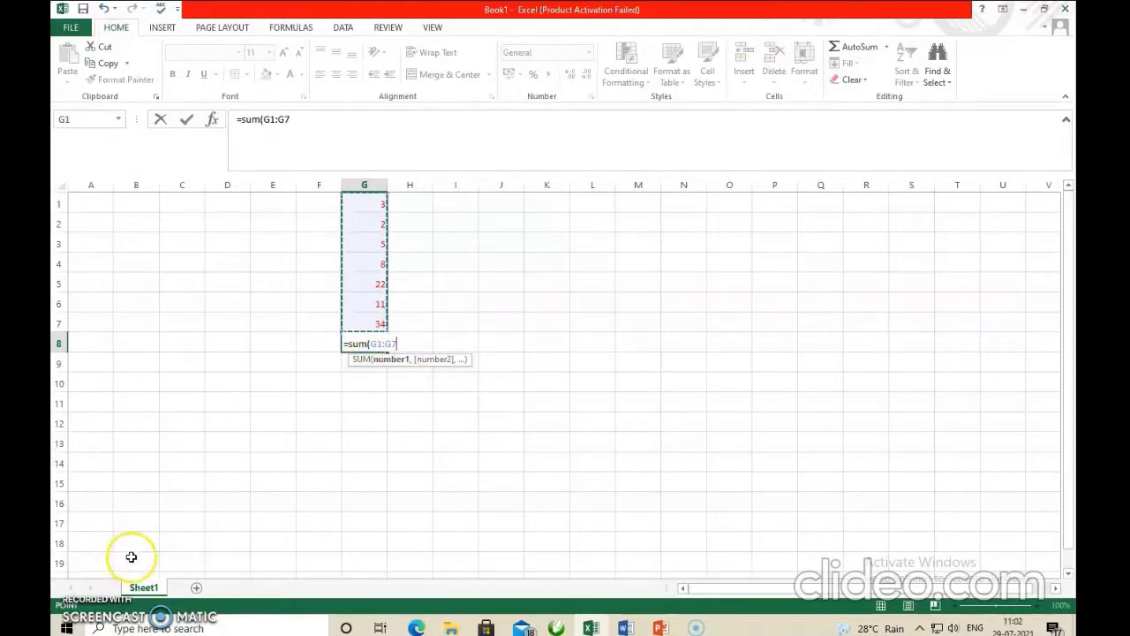
type(")")
key("Return")
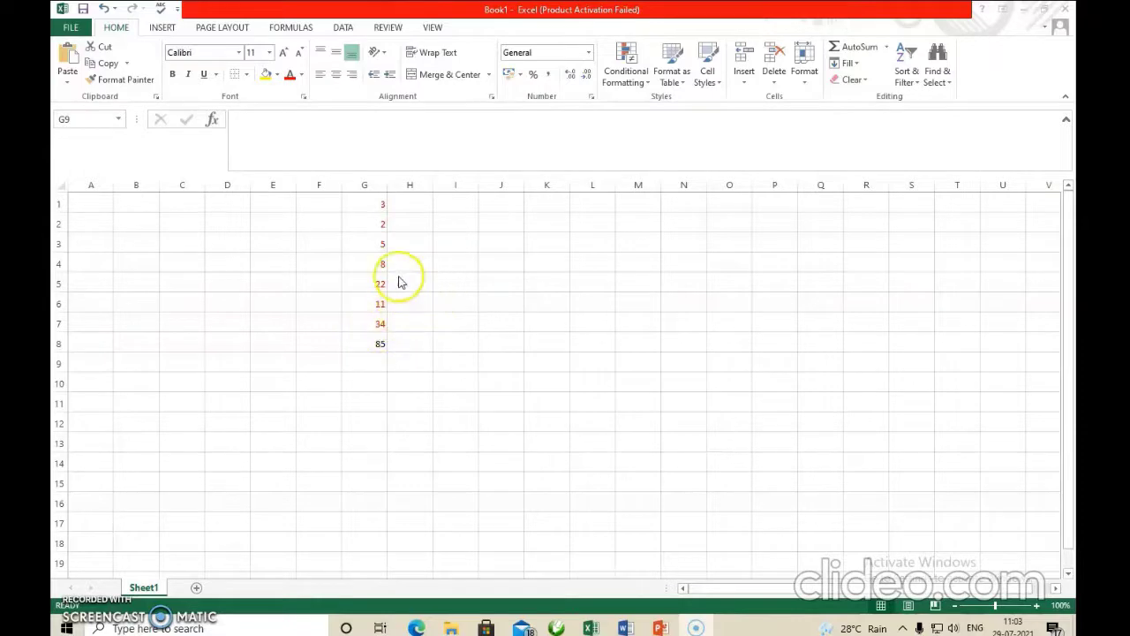
Clear the SUM formula from cell G8
left_click(380, 343)
left_click(379, 342)
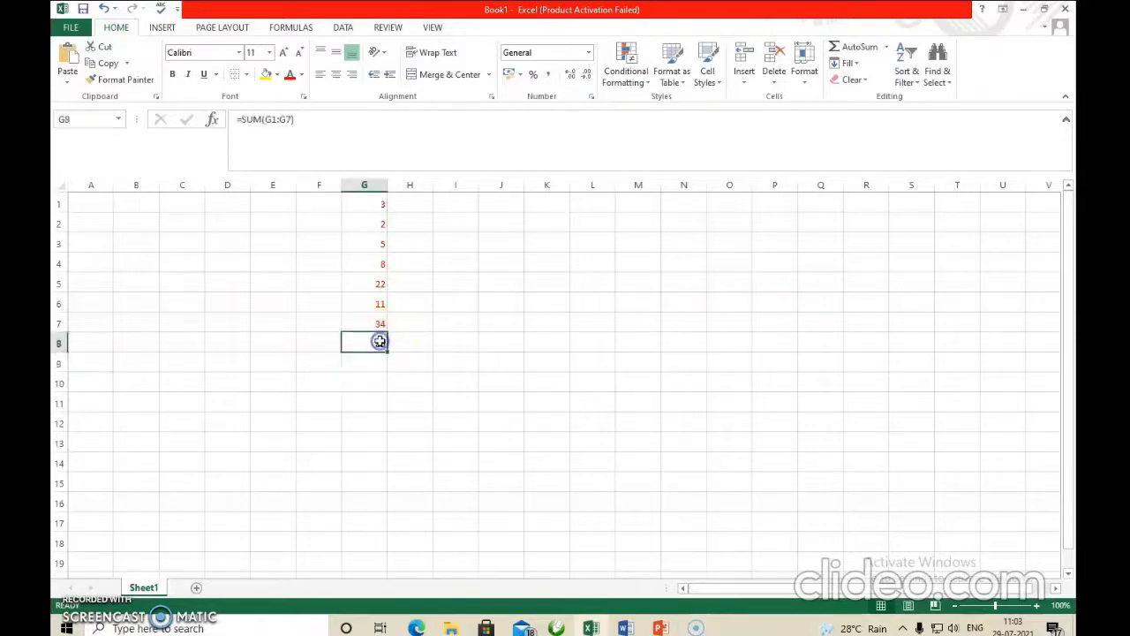
key("Delete")
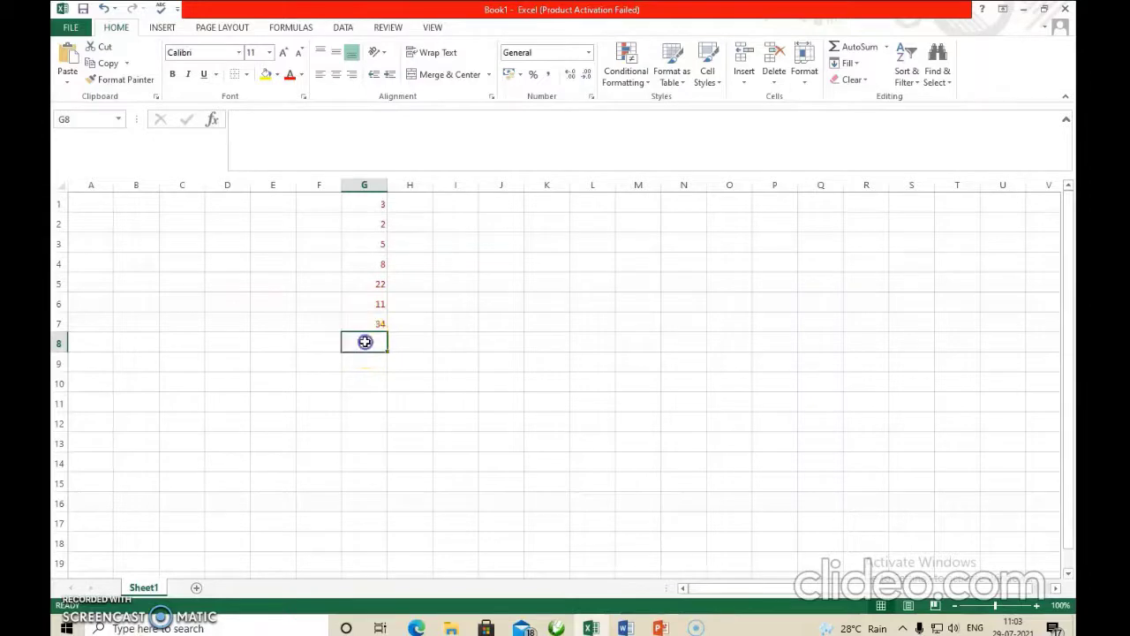
Enter the formula =average(G1:G7) in cell G8 to average the numbers above it
double_click(365, 341)
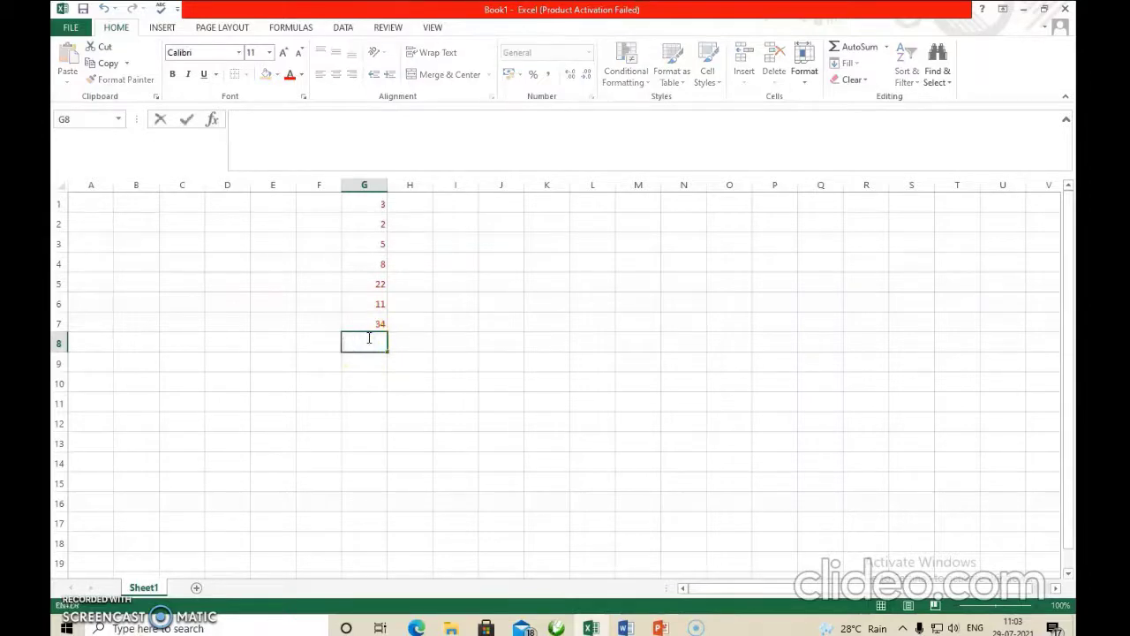
type("=")
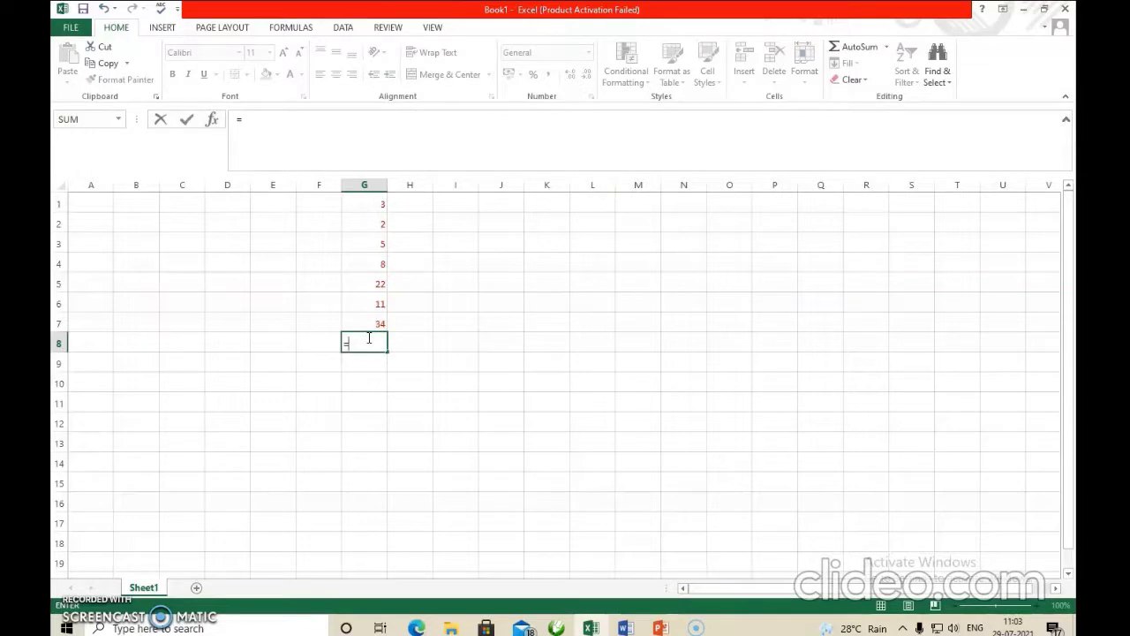
type("avera")
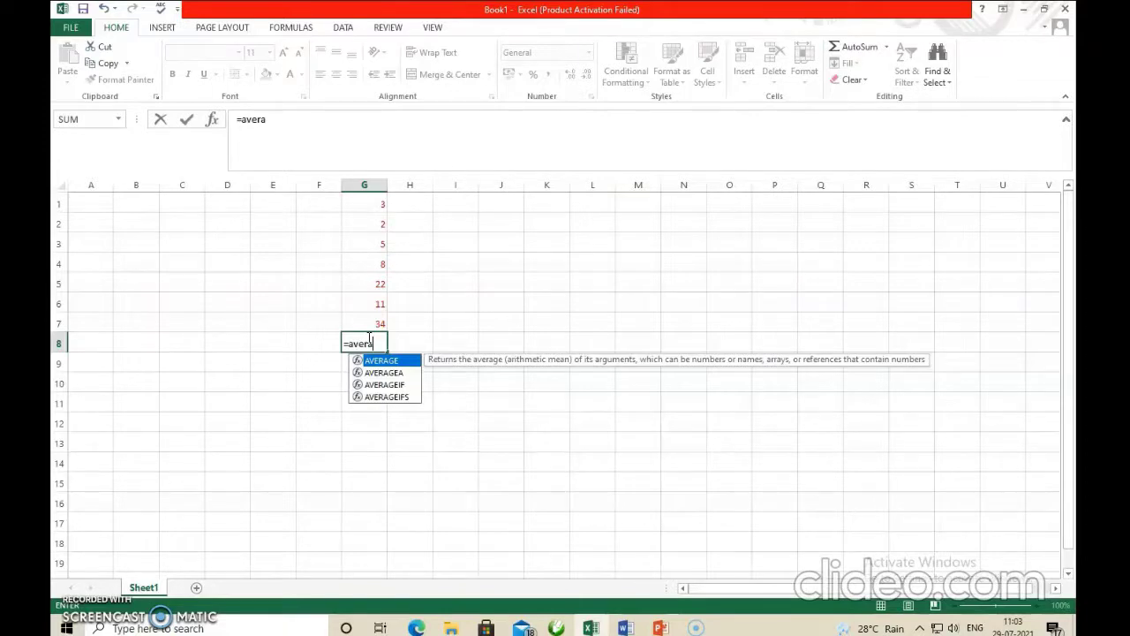
type("ge(")
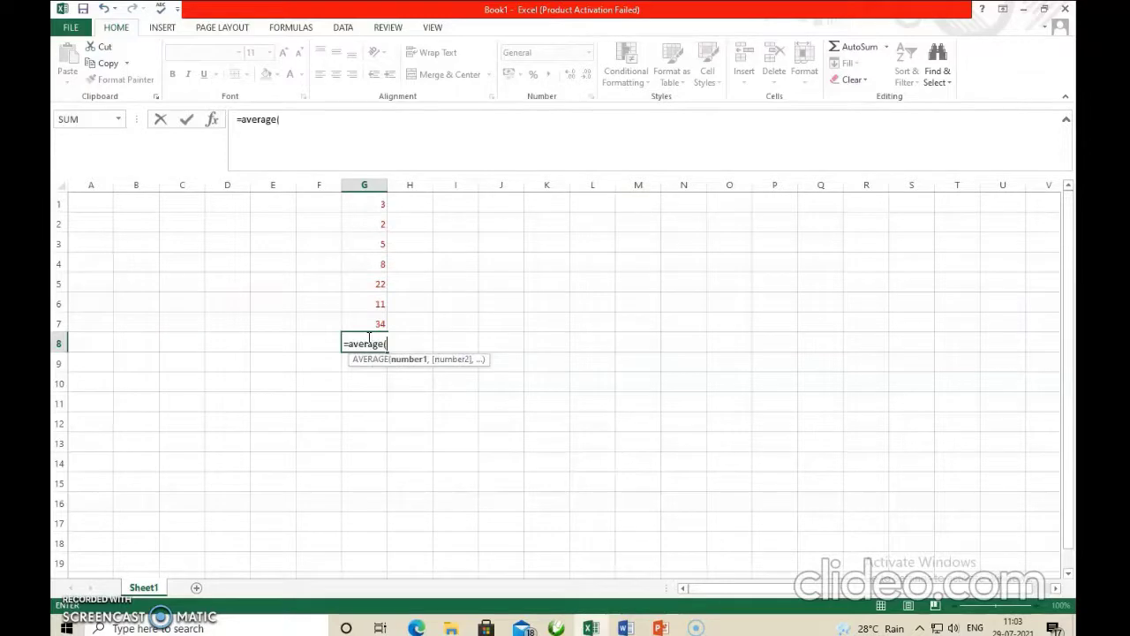
left_click(382, 201)
left_click_drag(381, 202, 383, 321)
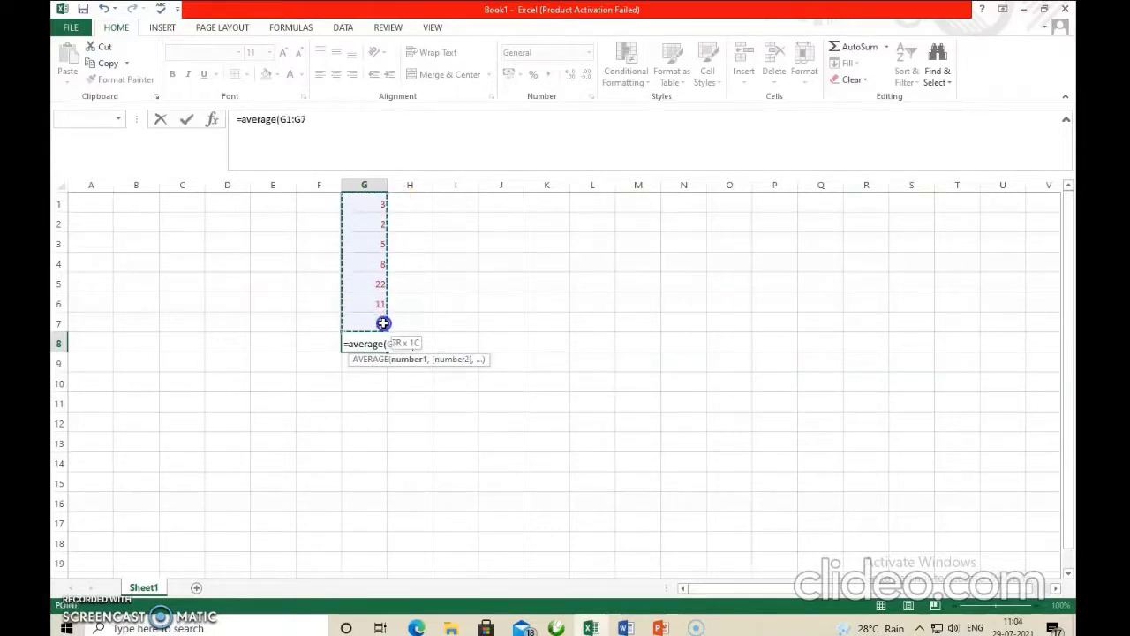
left_click(418, 344)
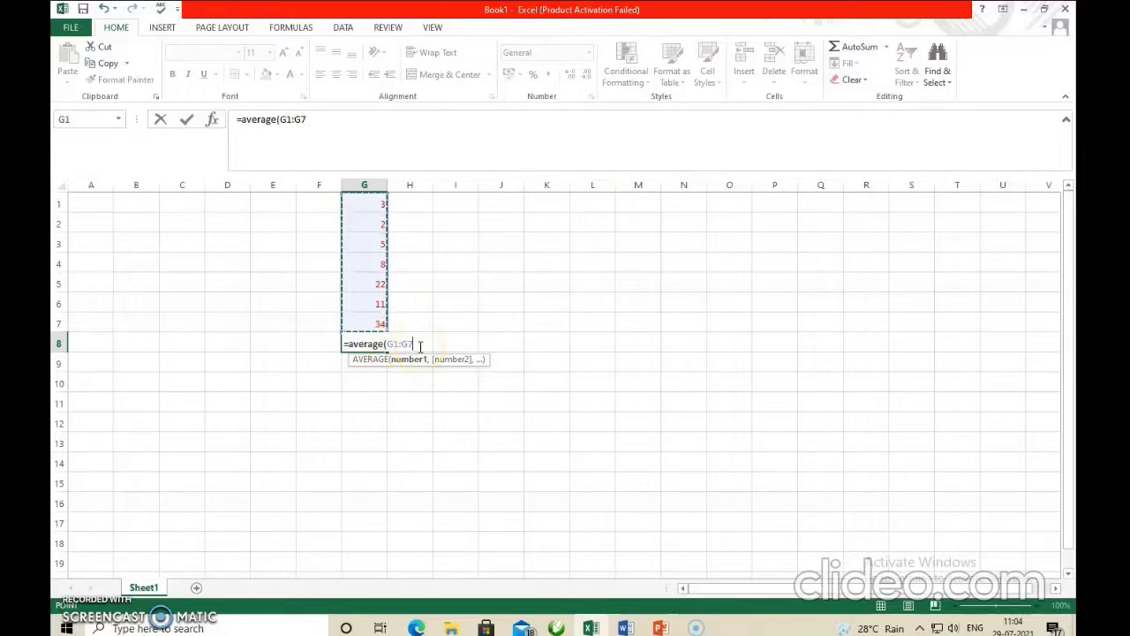
type(")")
key("Return")
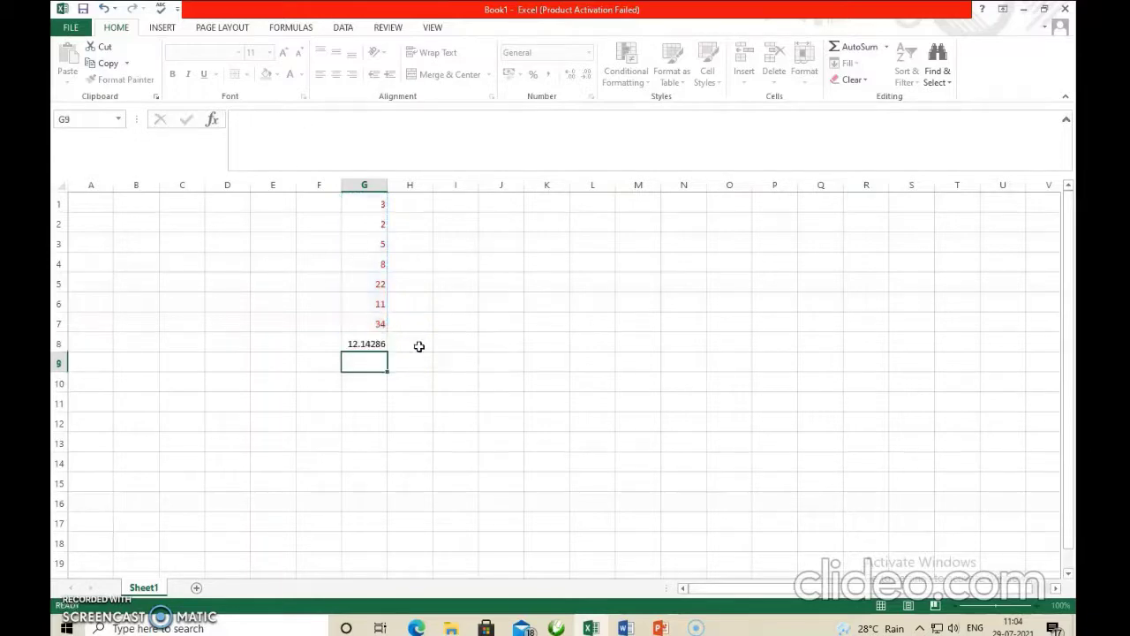
Clear the AVERAGE formula from cell G8
left_click(346, 361)
left_click(362, 344)
left_click(362, 345)
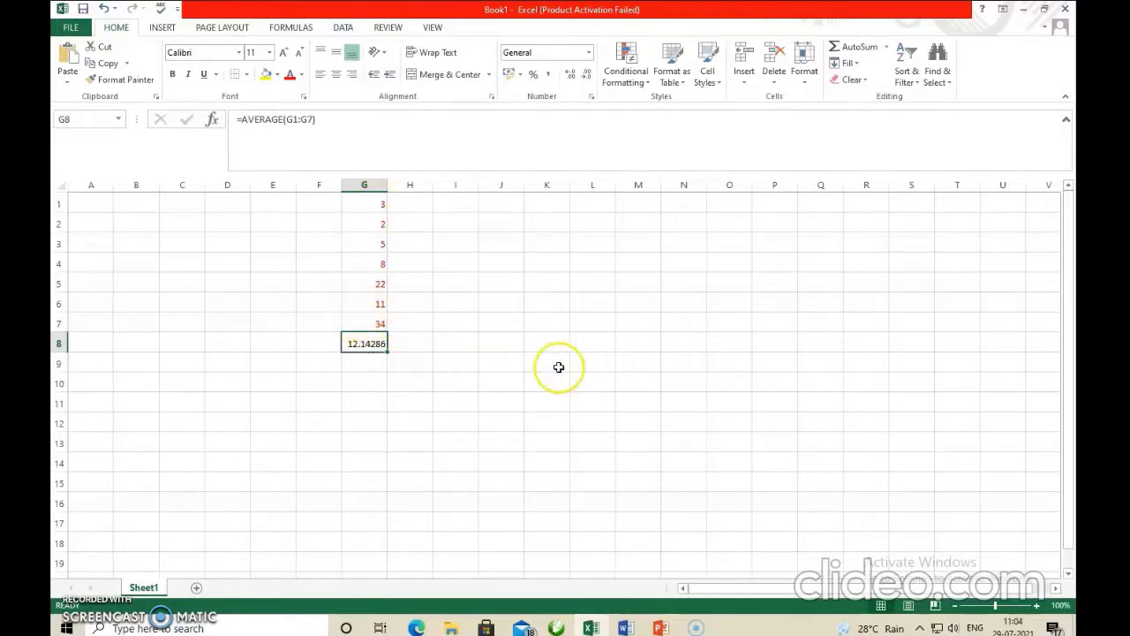
left_click(473, 357)
left_click(362, 343)
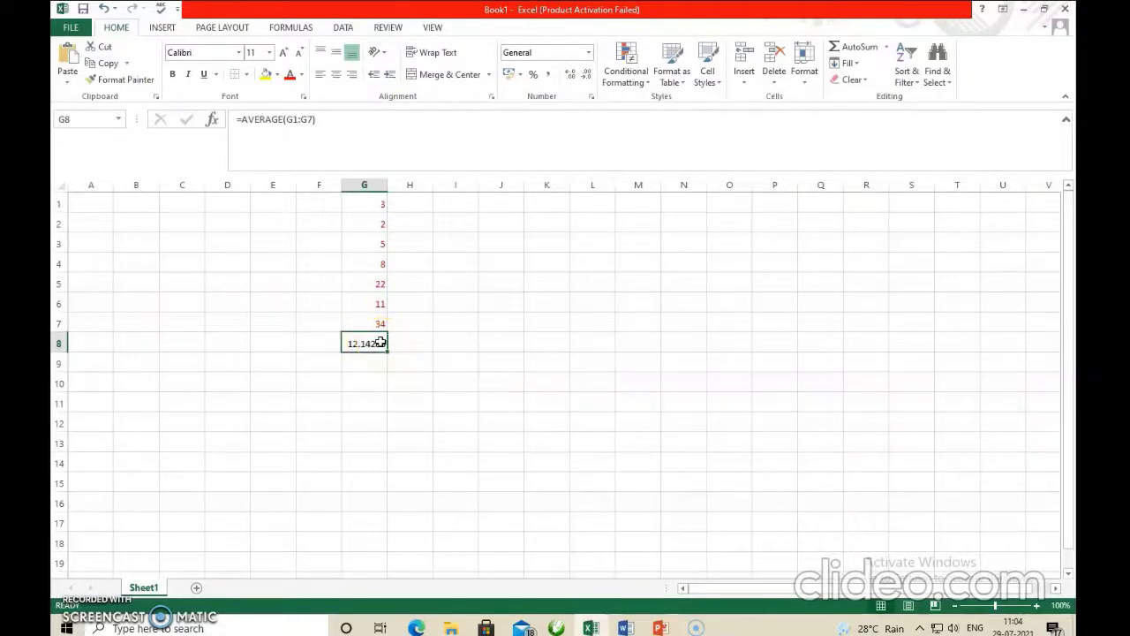
key("Delete")
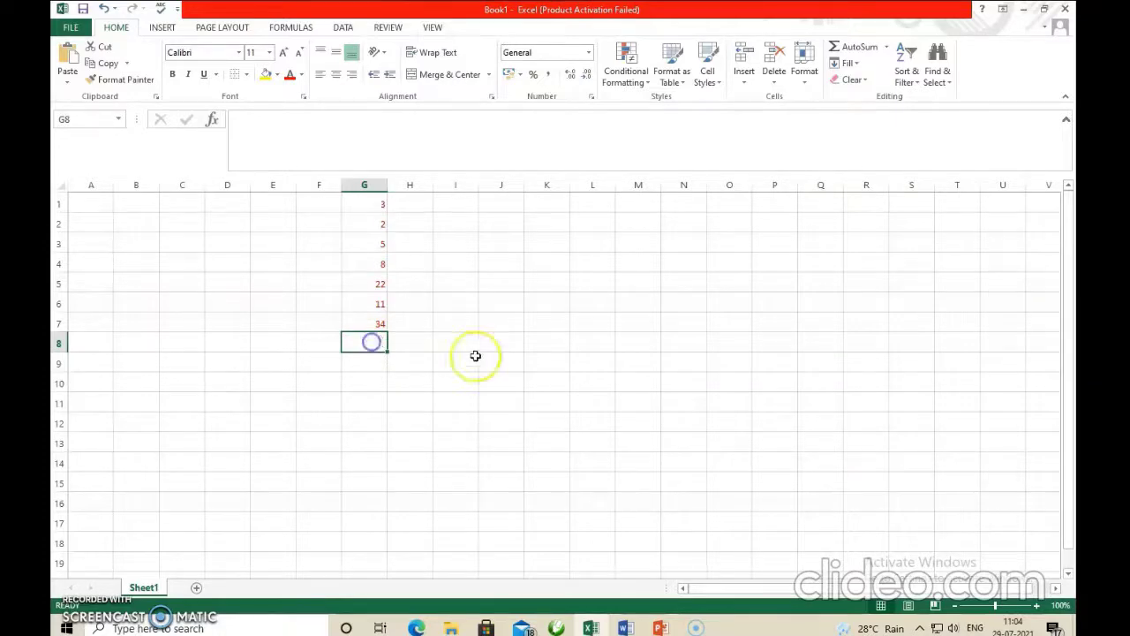
Enter the formula =max(G1:G7) in cell G8 to find the largest of the numbers above it
left_click(372, 343)
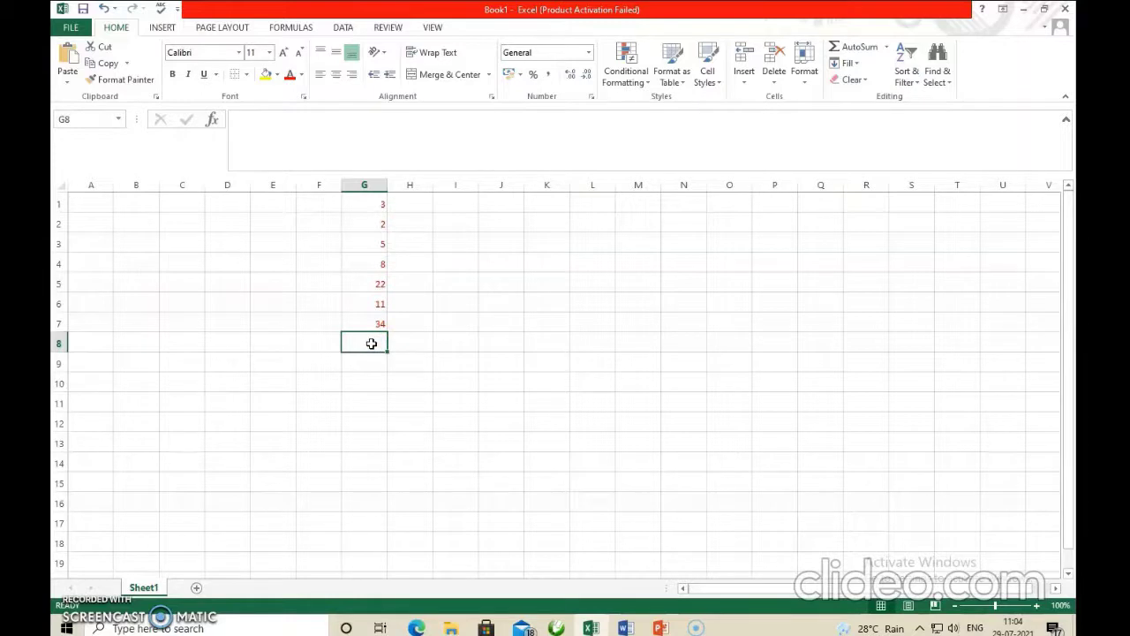
left_click(364, 341)
type("=max")
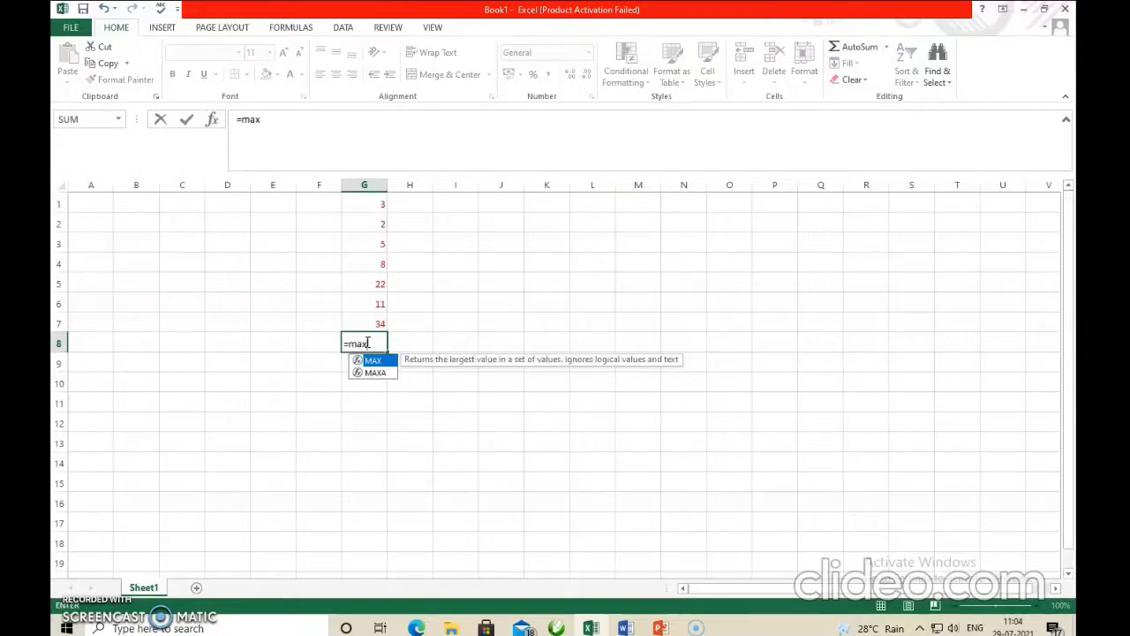
type("(")
left_click_drag(379, 203, 382, 324)
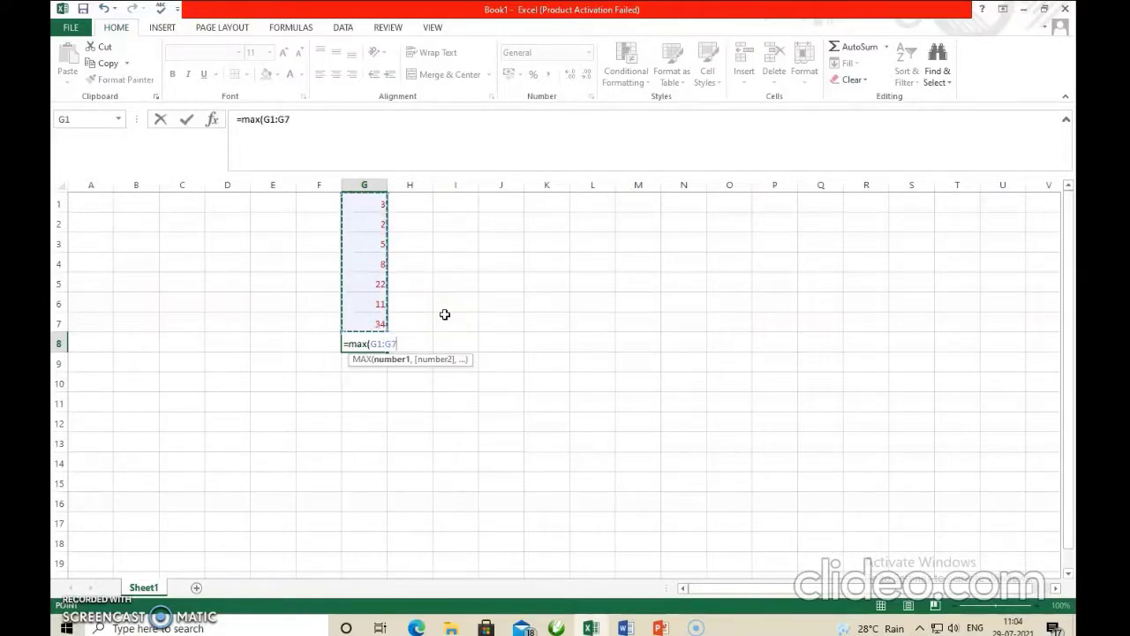
type(")")
key("Return")
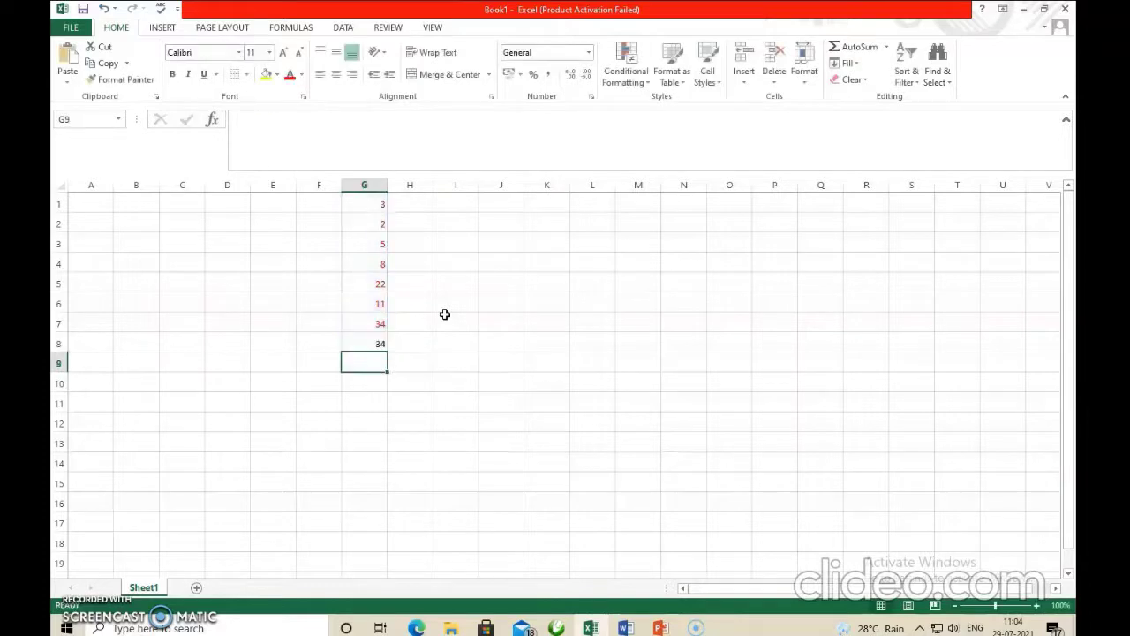
Clear the MAX formula from cell G8
left_click(376, 343)
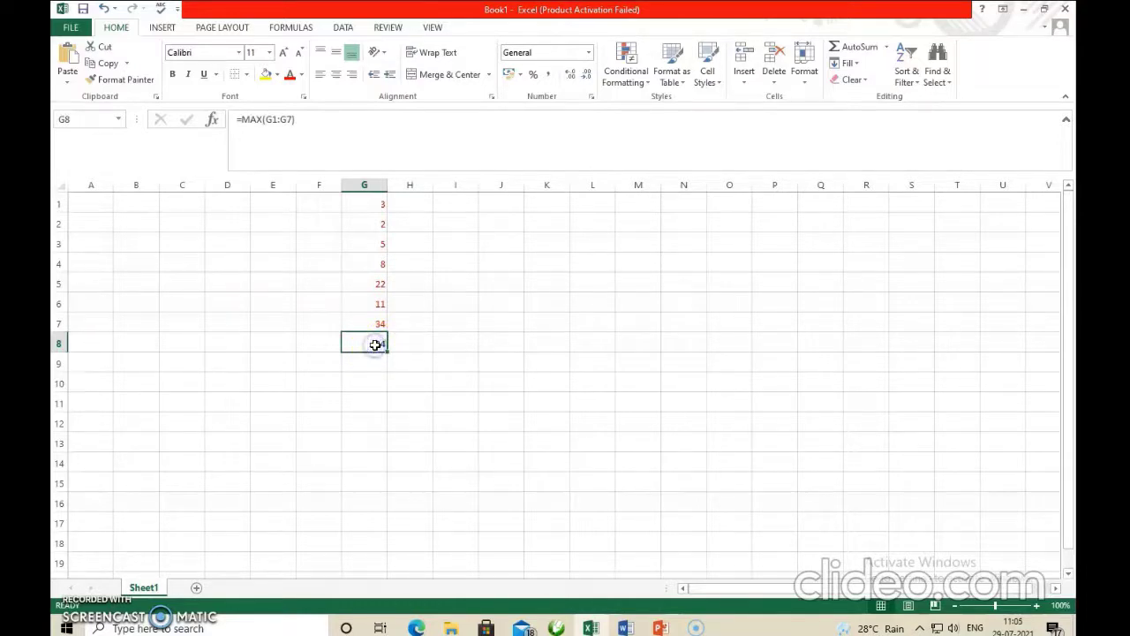
double_click(375, 344)
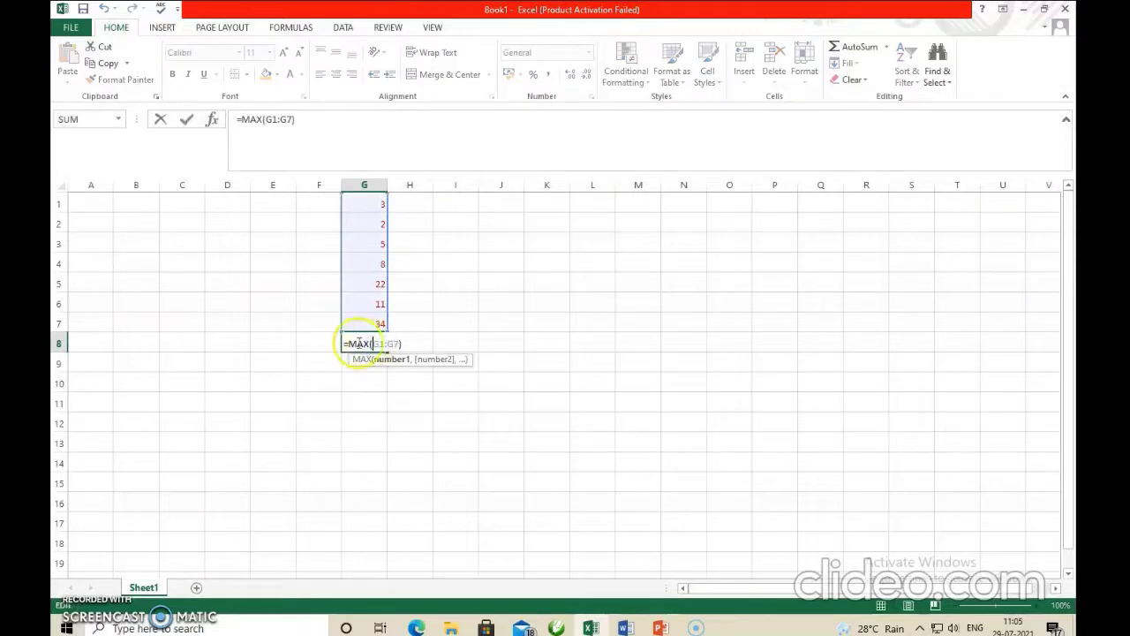
left_click(548, 382)
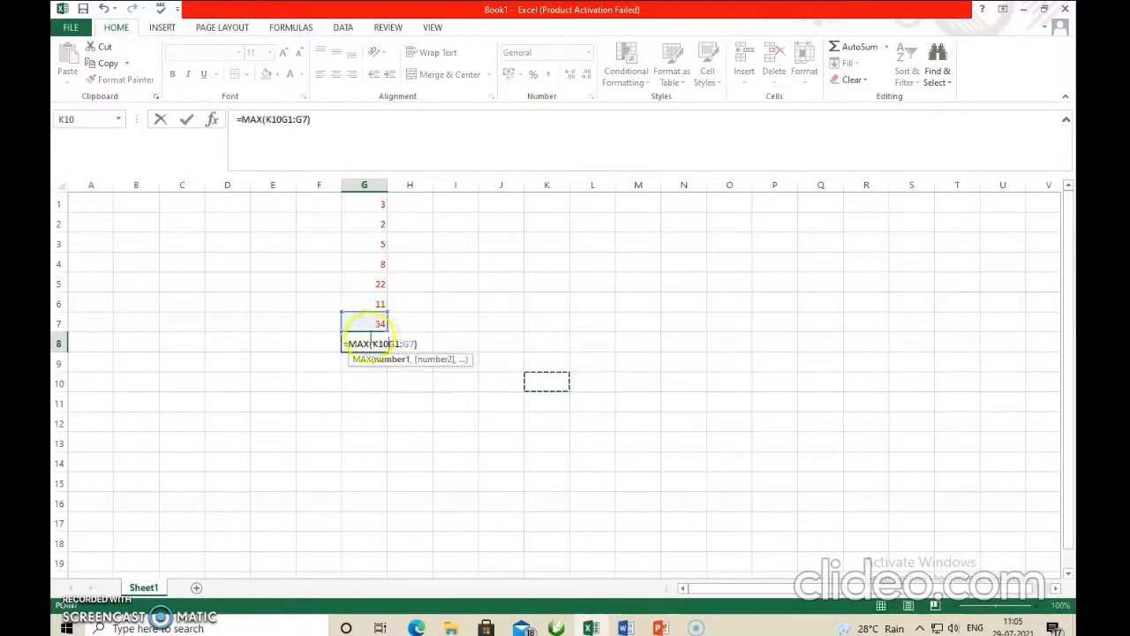
key("Escape")
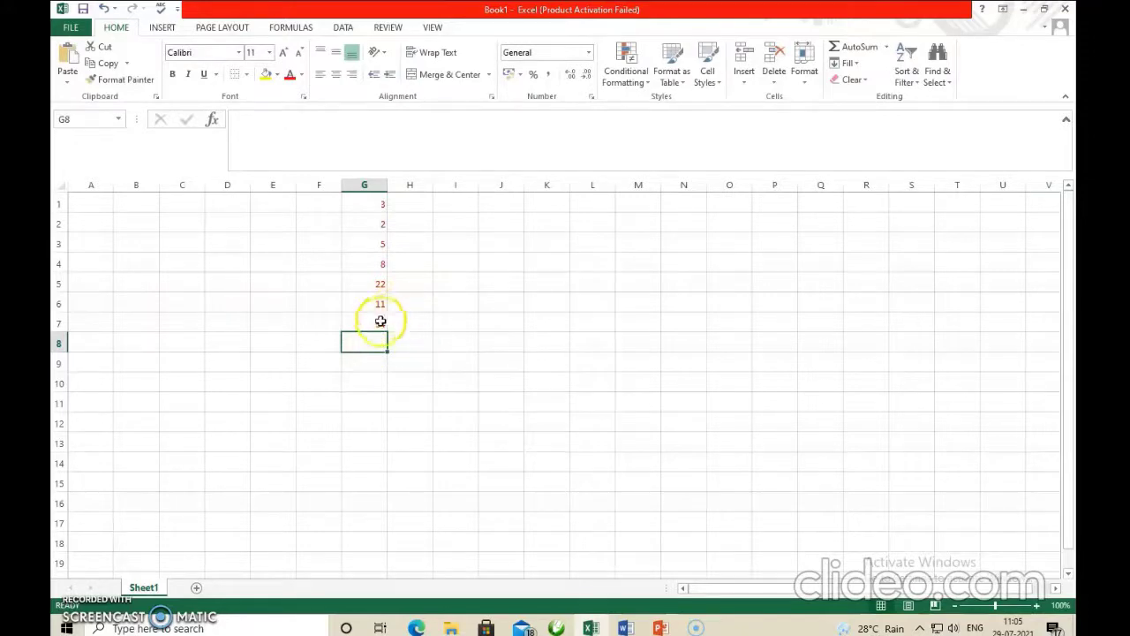
Enter the formula =min(G1:G7) in cell G8 to find the smallest of the numbers above it
left_click(378, 322)
left_click(374, 341)
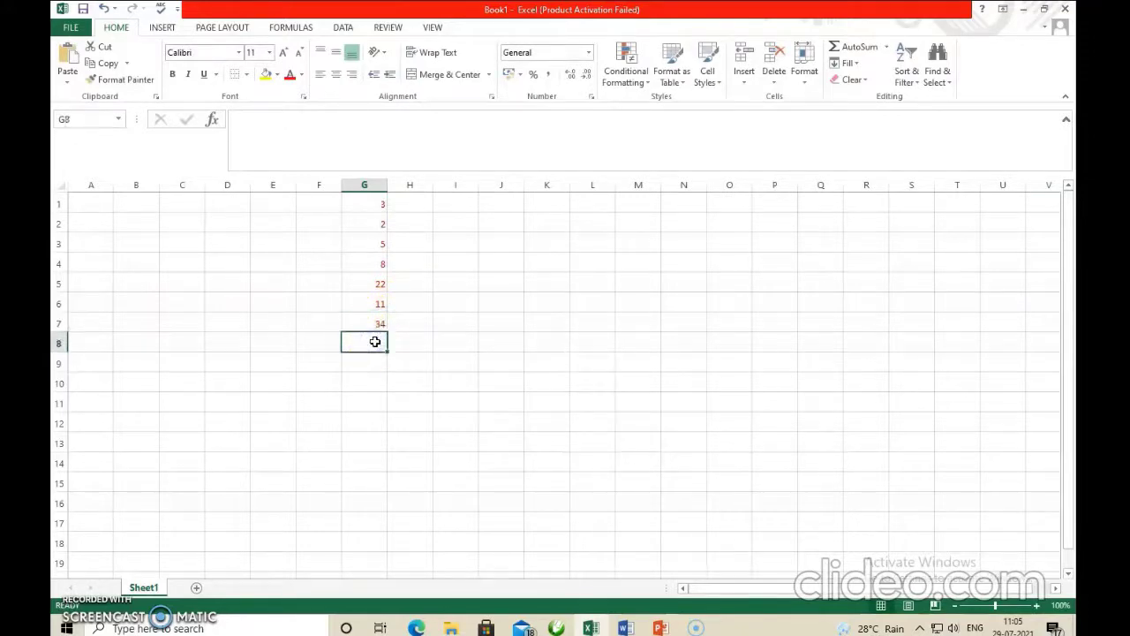
type("=mi")
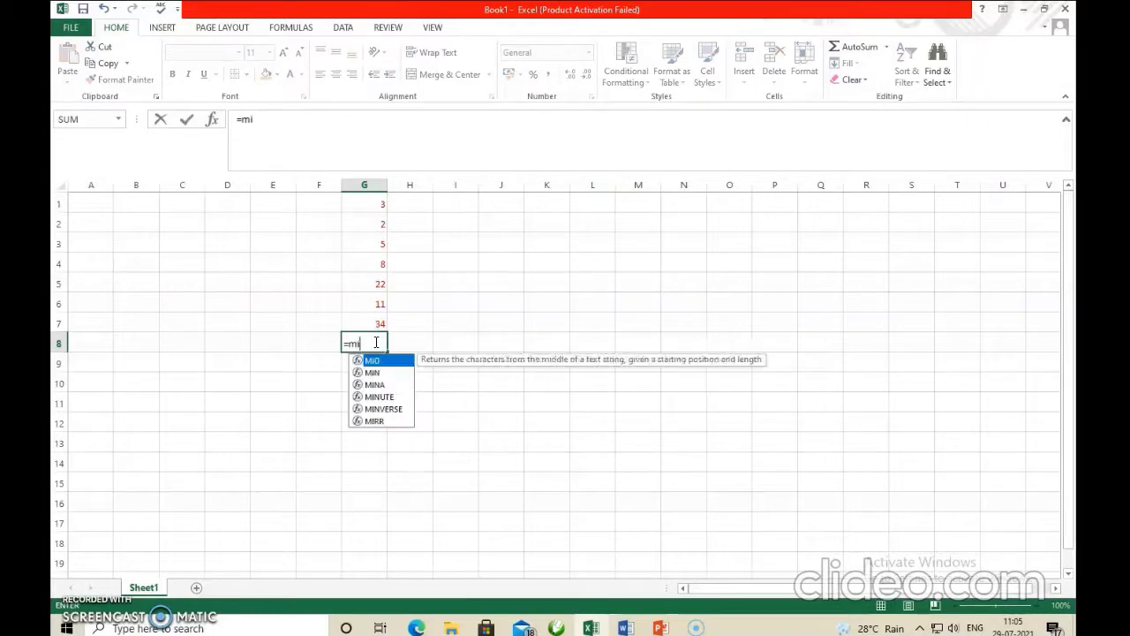
type("n(")
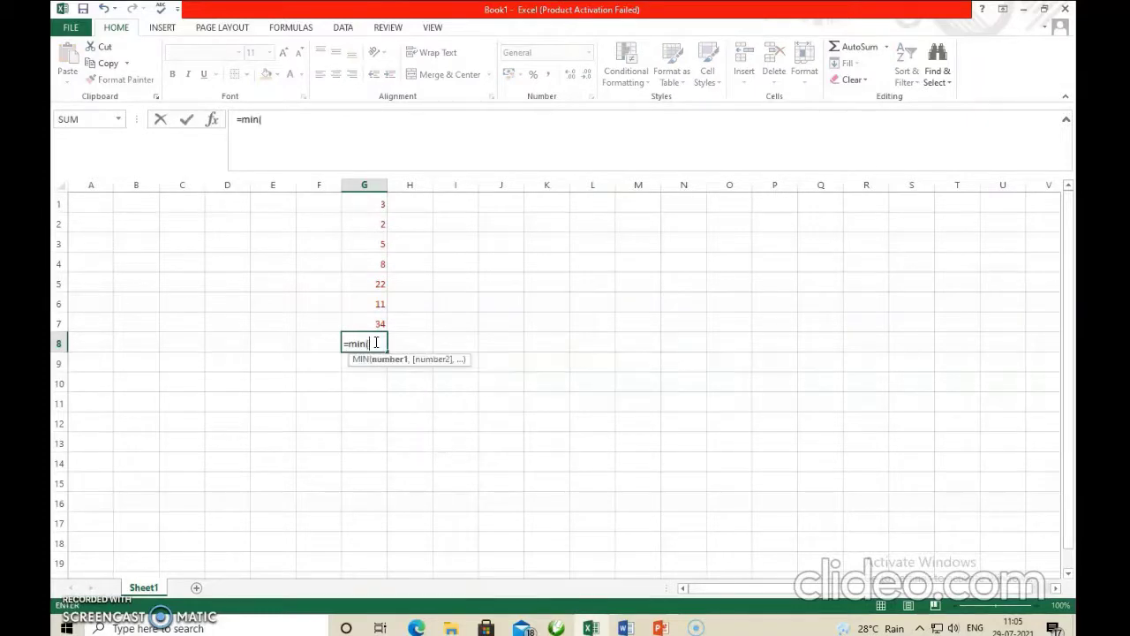
left_click_drag(371, 199, 380, 318)
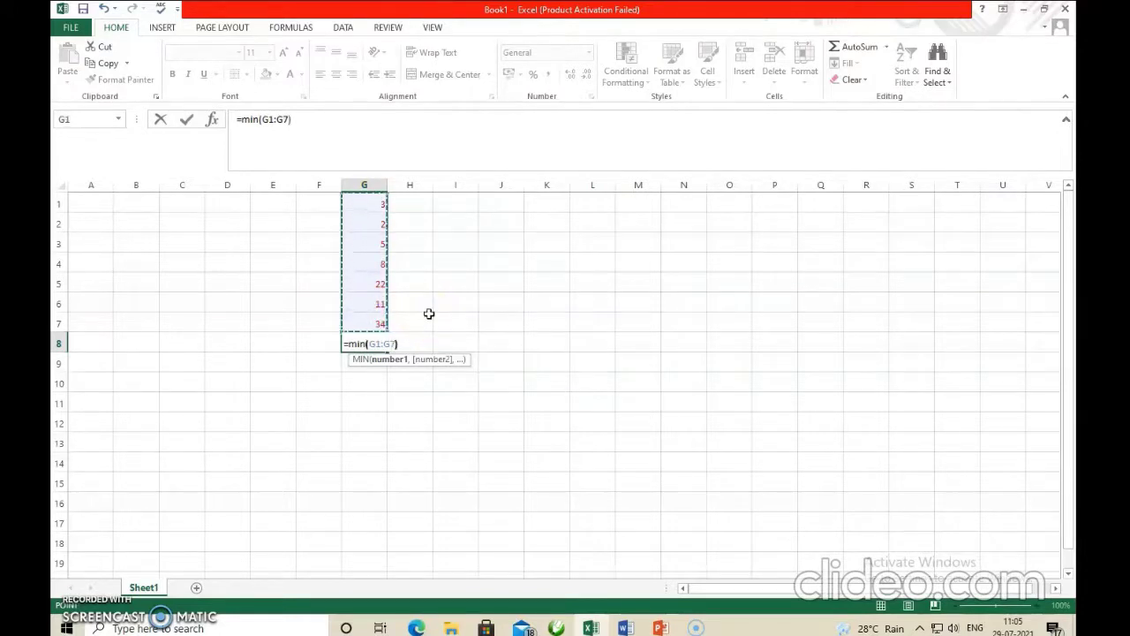
key("Return")
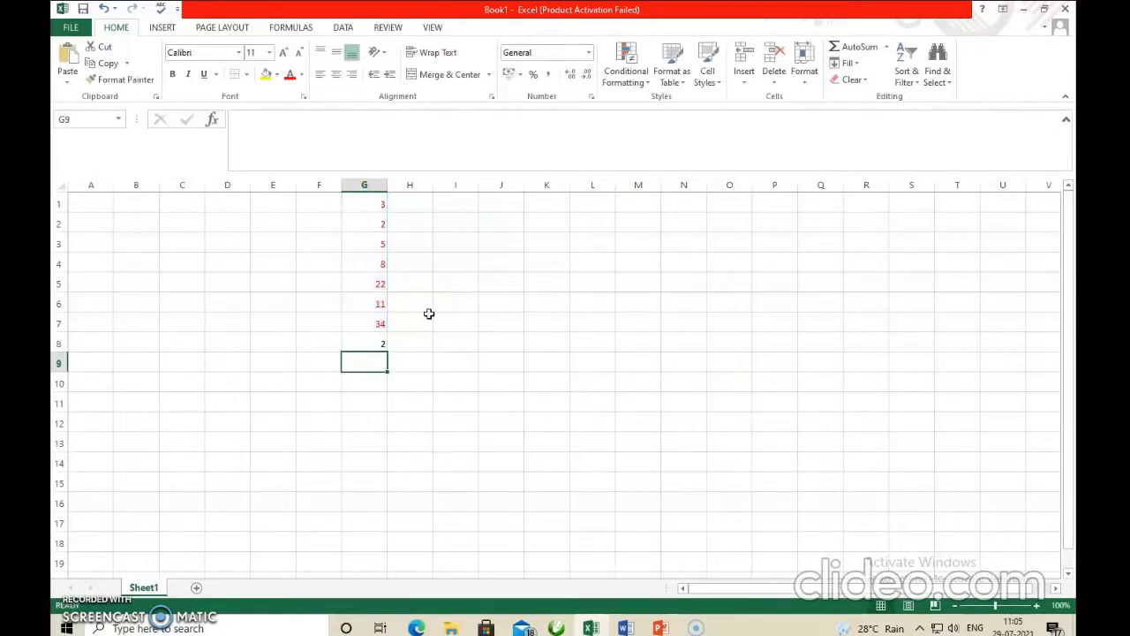
Clear the MIN formula from cell G8
left_click(375, 343)
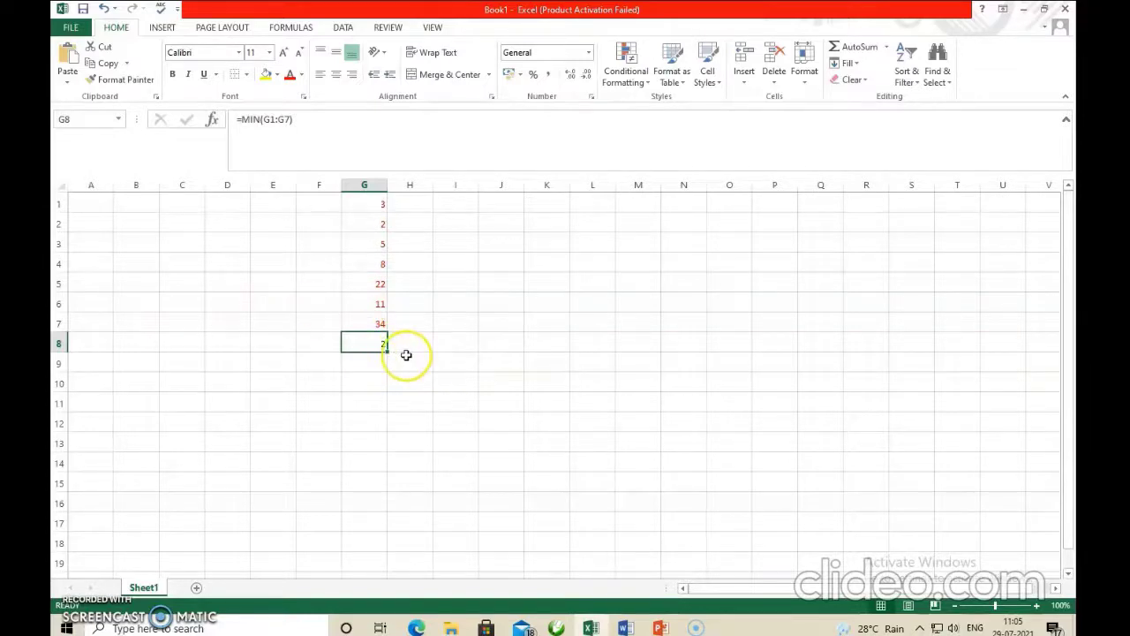
left_click(468, 349)
left_click(371, 342)
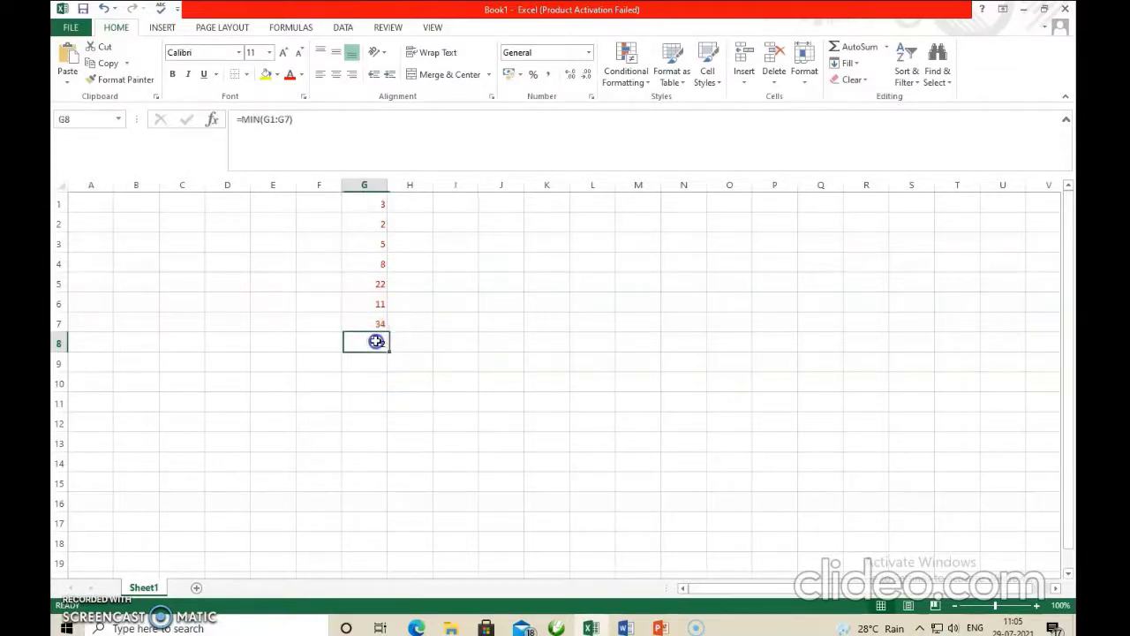
key("Delete")
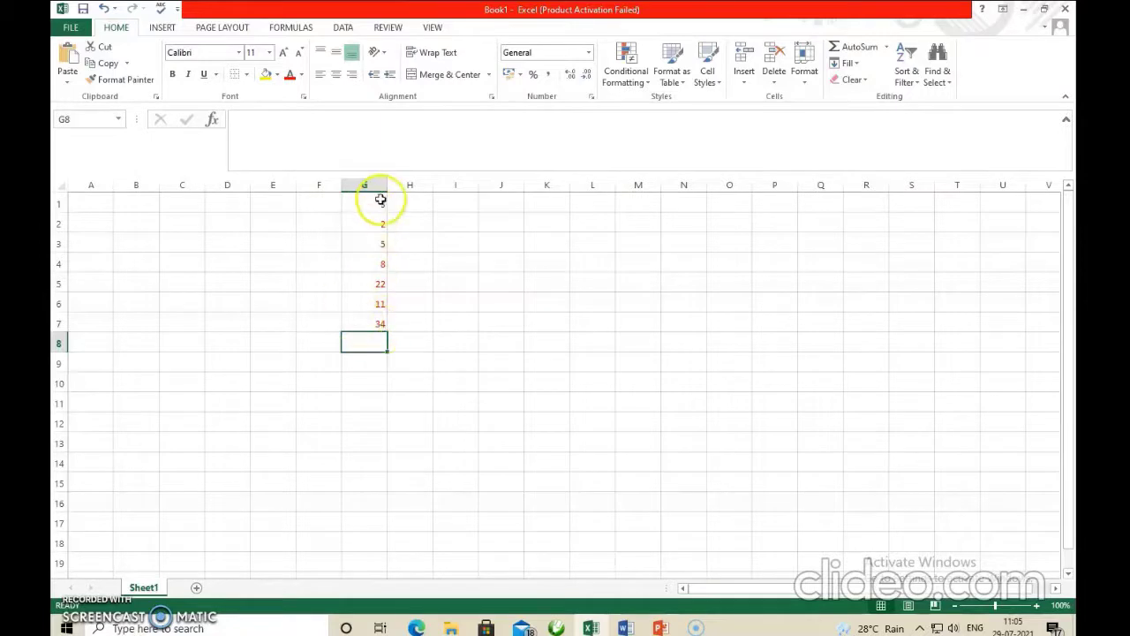
Enter the formula =count(G1:G7) in cell G8 to count the numeric cells above it
double_click(368, 340)
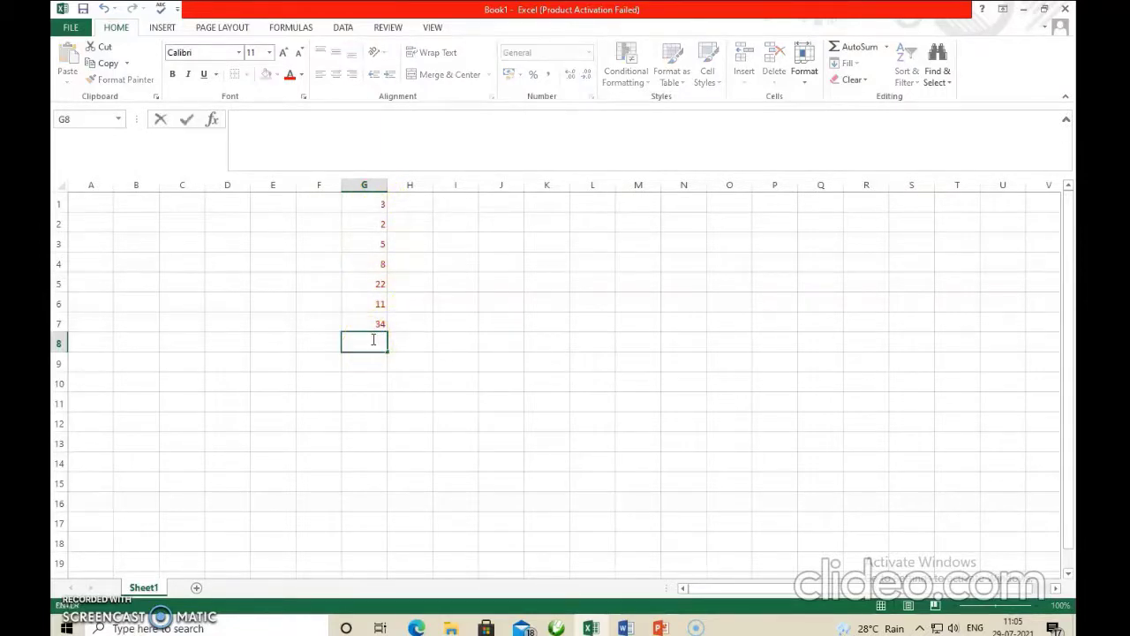
type("=co")
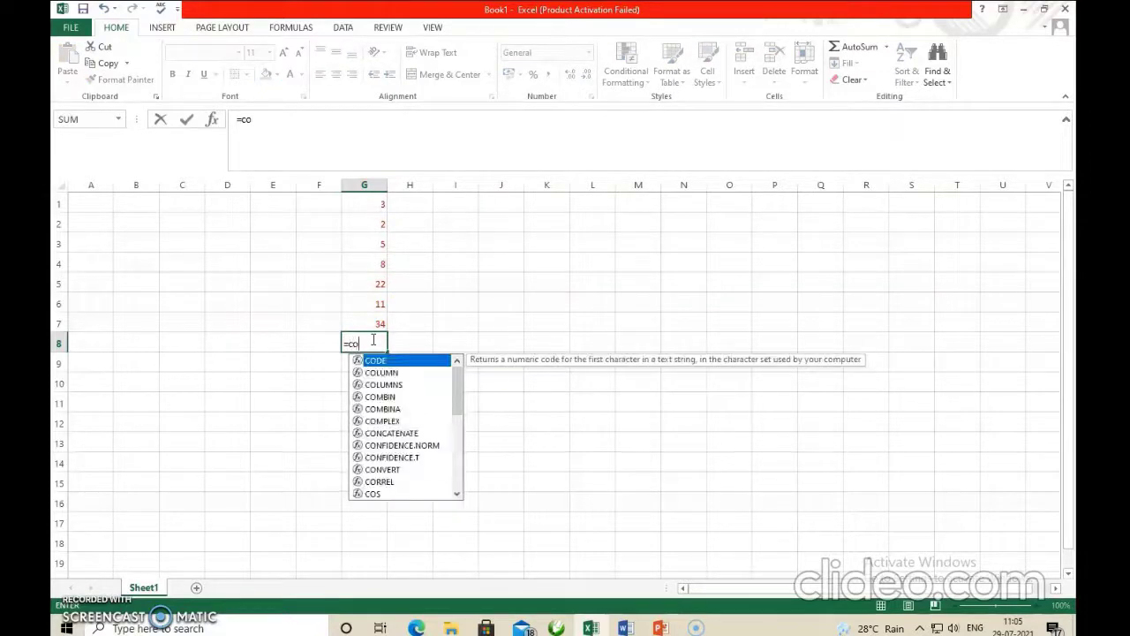
type("unt")
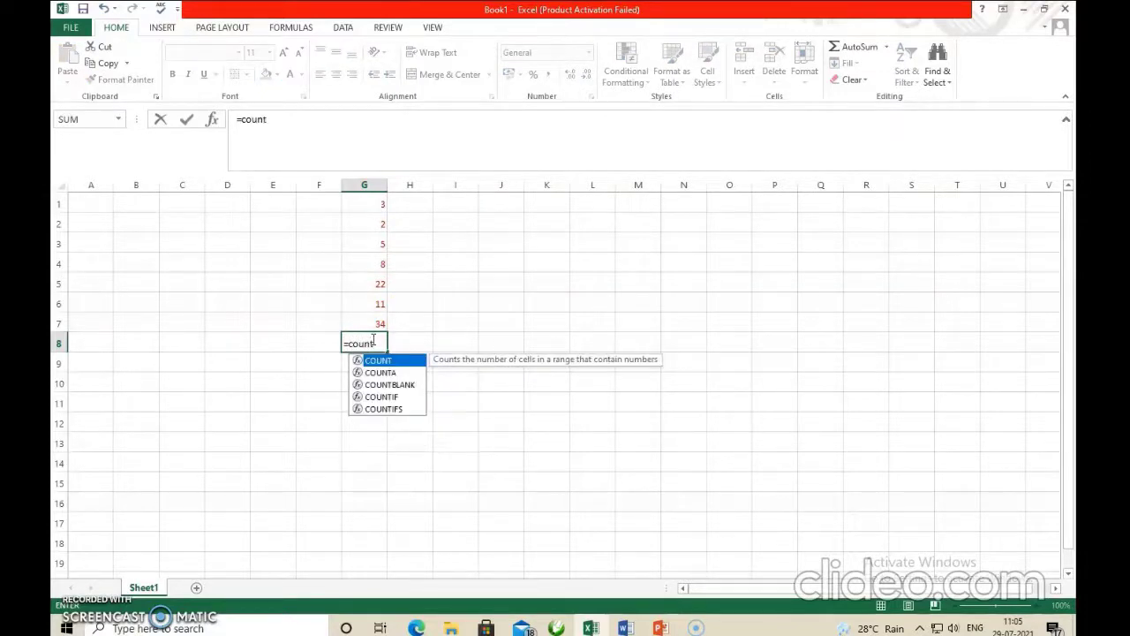
type("(")
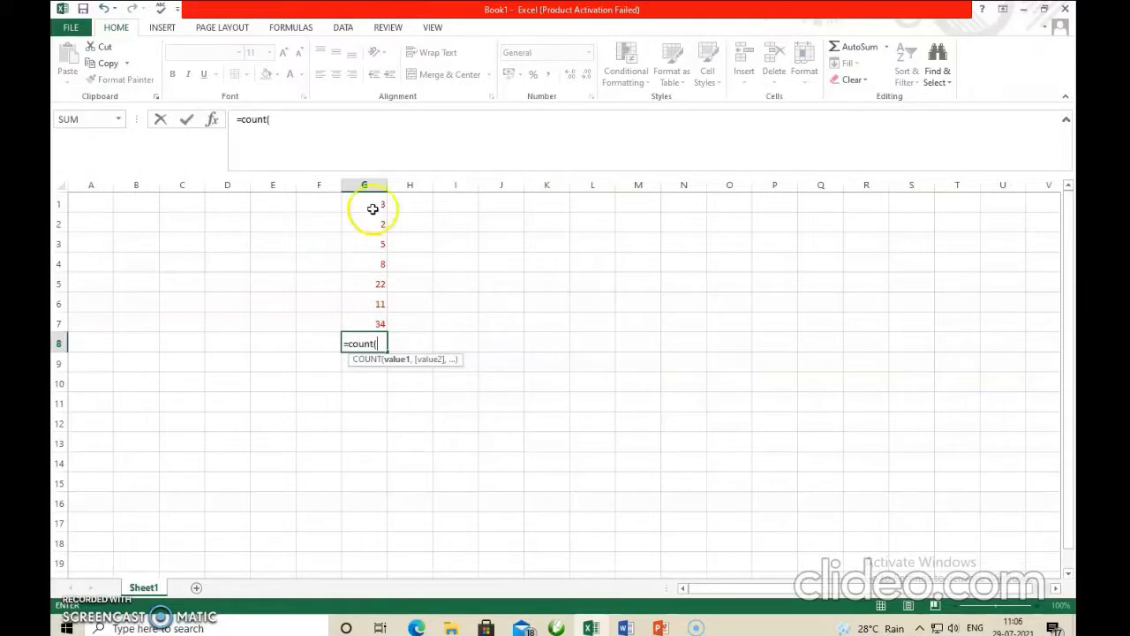
left_click_drag(373, 204, 377, 324)
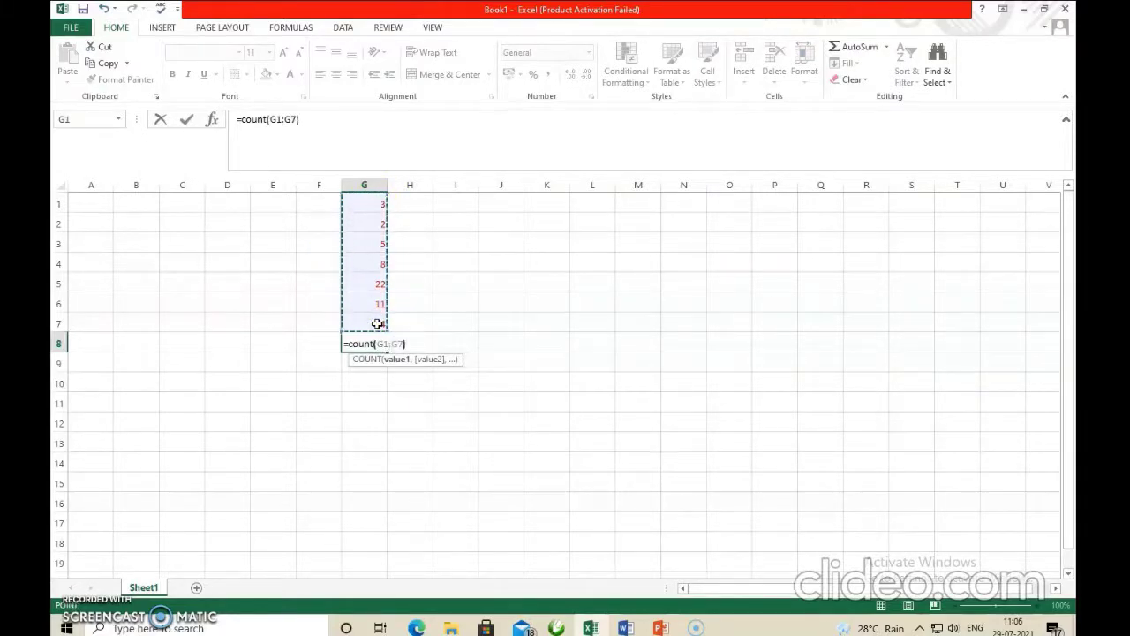
type(")")
key("Return")
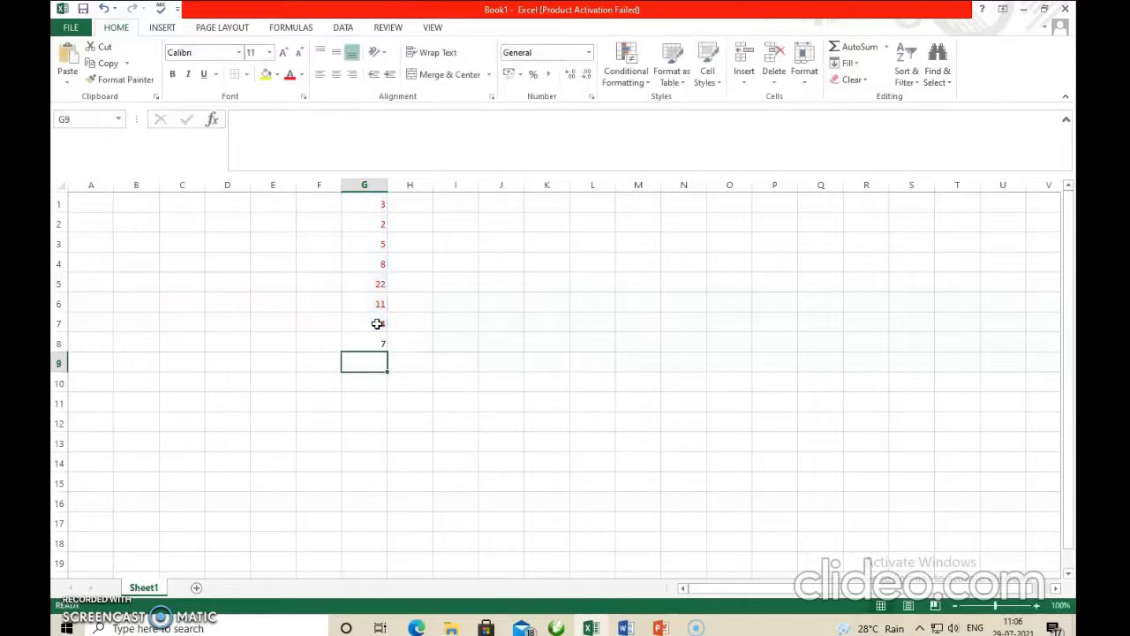
Check the COUNT result in G8 by going through the numbers in G1 to G7 one by one
left_click(376, 343)
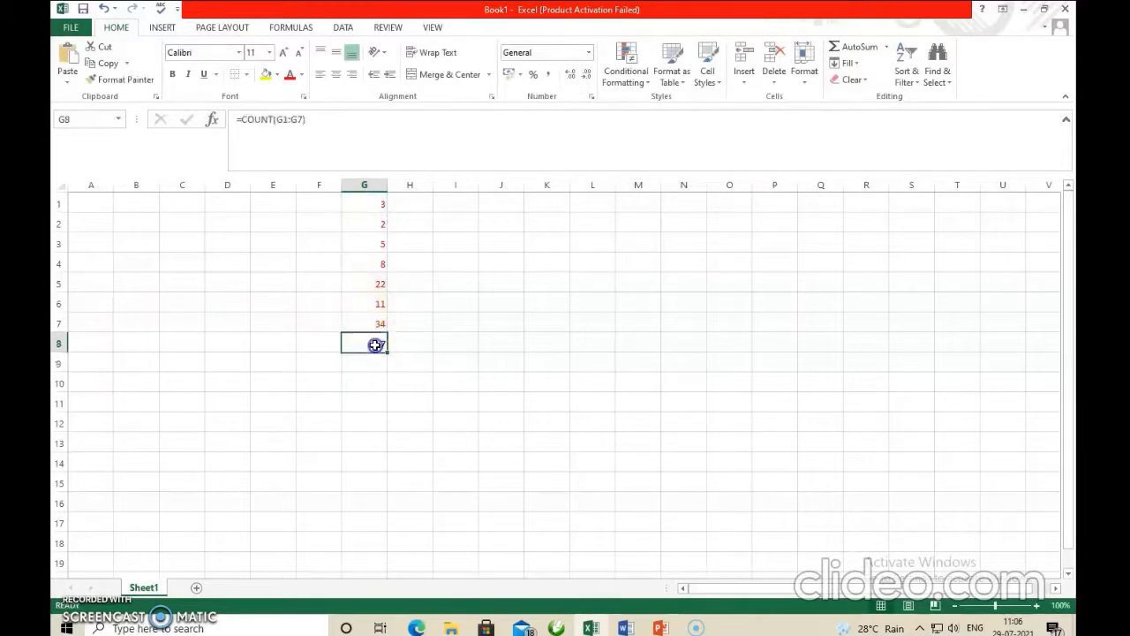
left_click(378, 204)
left_click(377, 223)
left_click(375, 243)
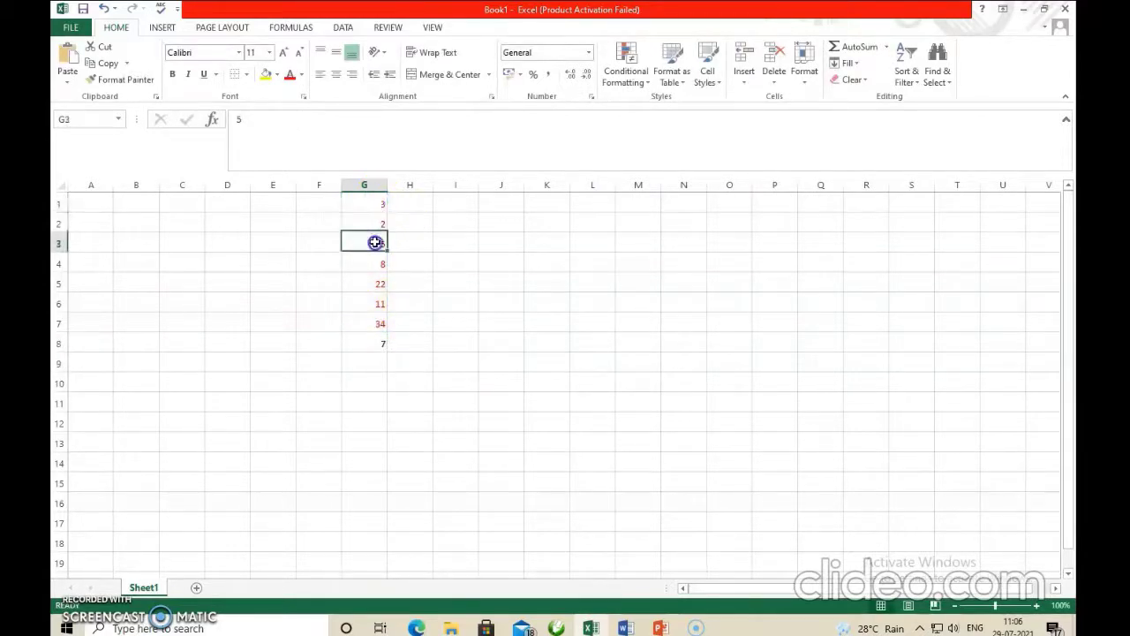
left_click(376, 263)
left_click(376, 283)
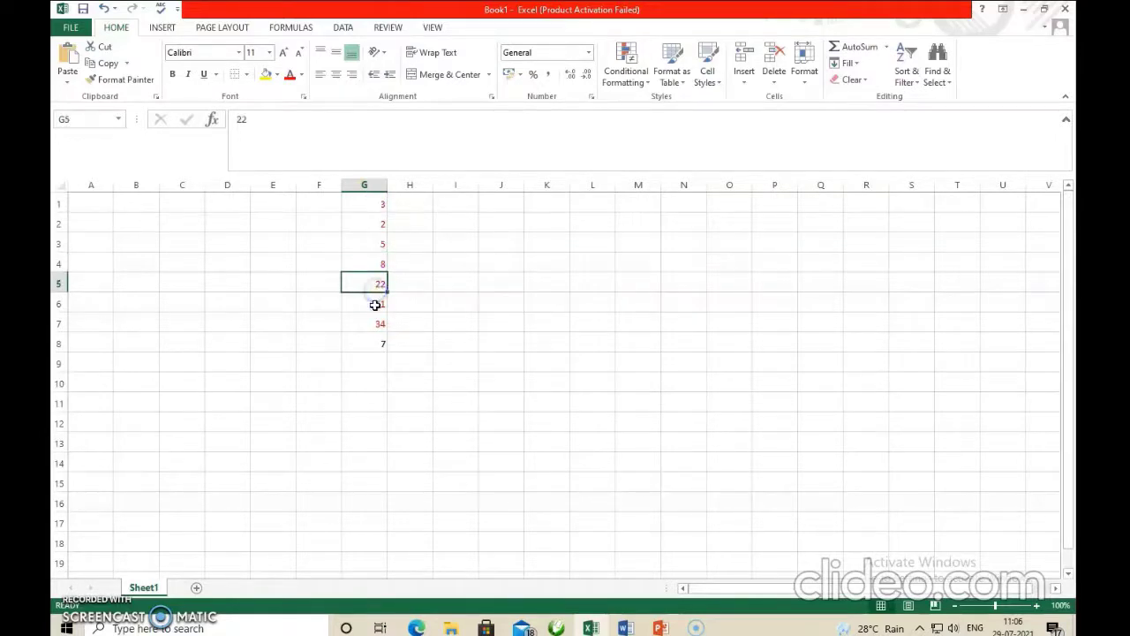
left_click(375, 303)
left_click(375, 324)
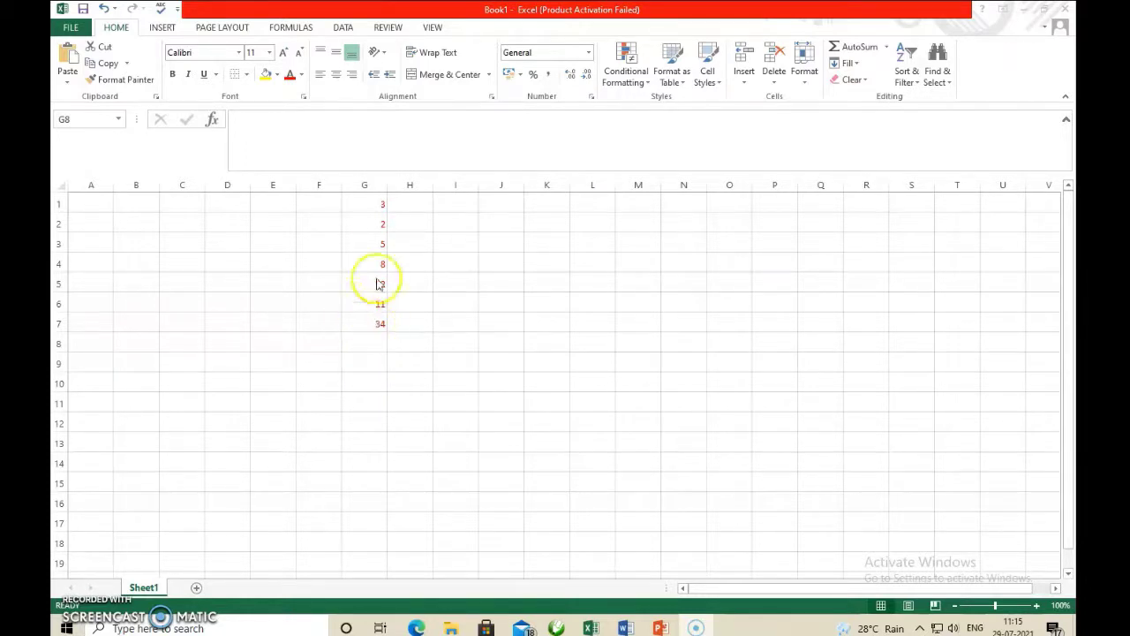
Enter the formula =countif(G1:G7,">8") in cell G8 to count the numbers greater than 8
left_click(369, 342)
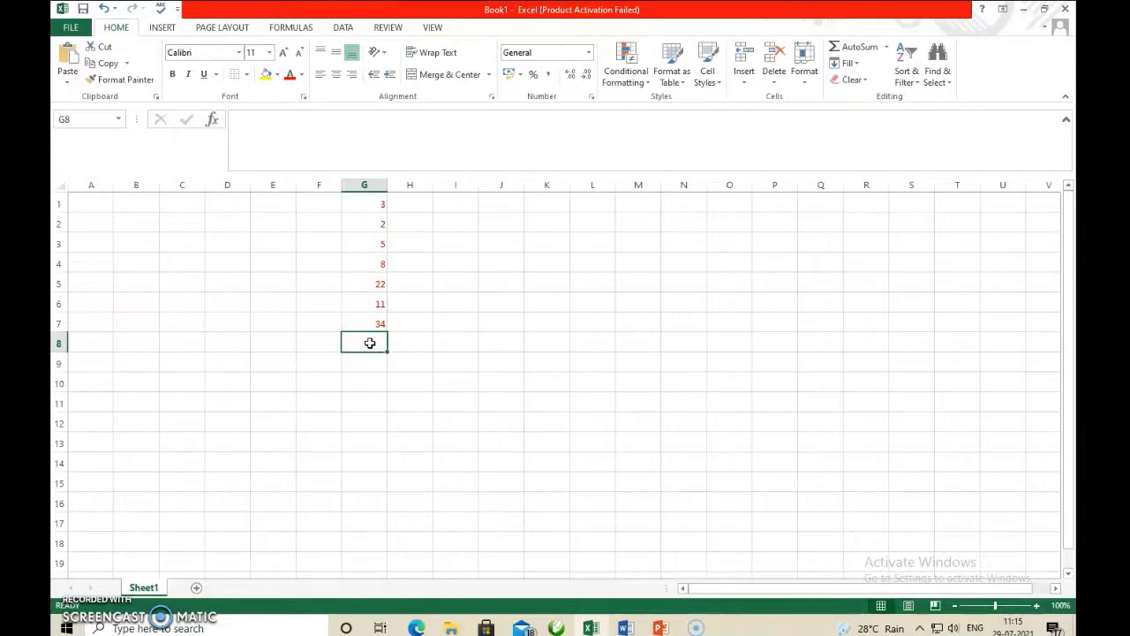
type("=")
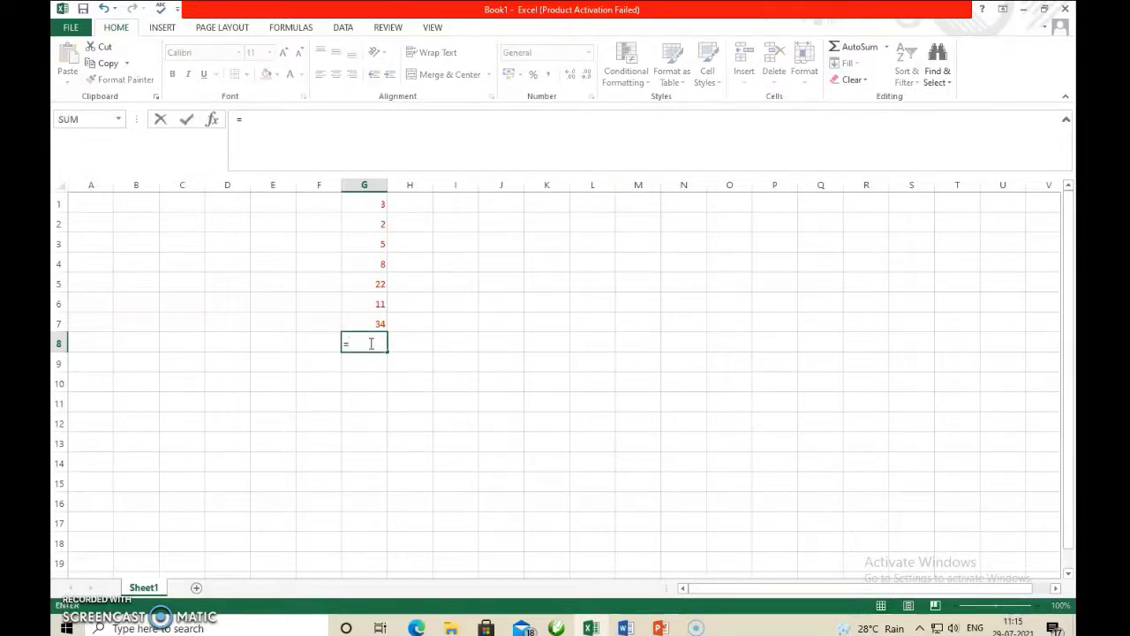
type("coun")
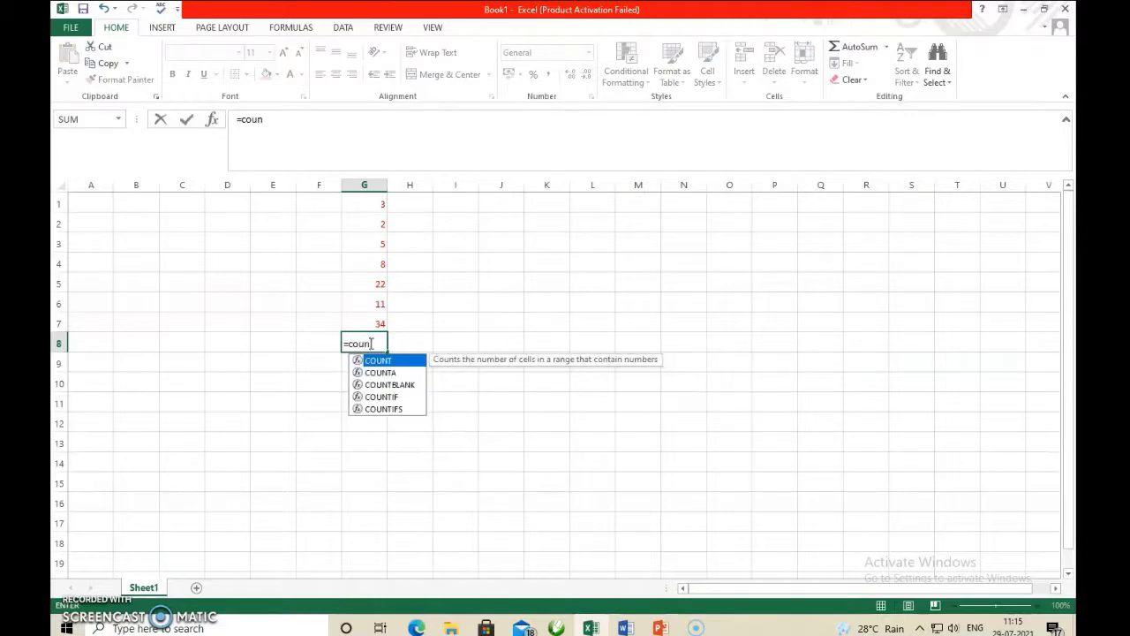
type("tif")
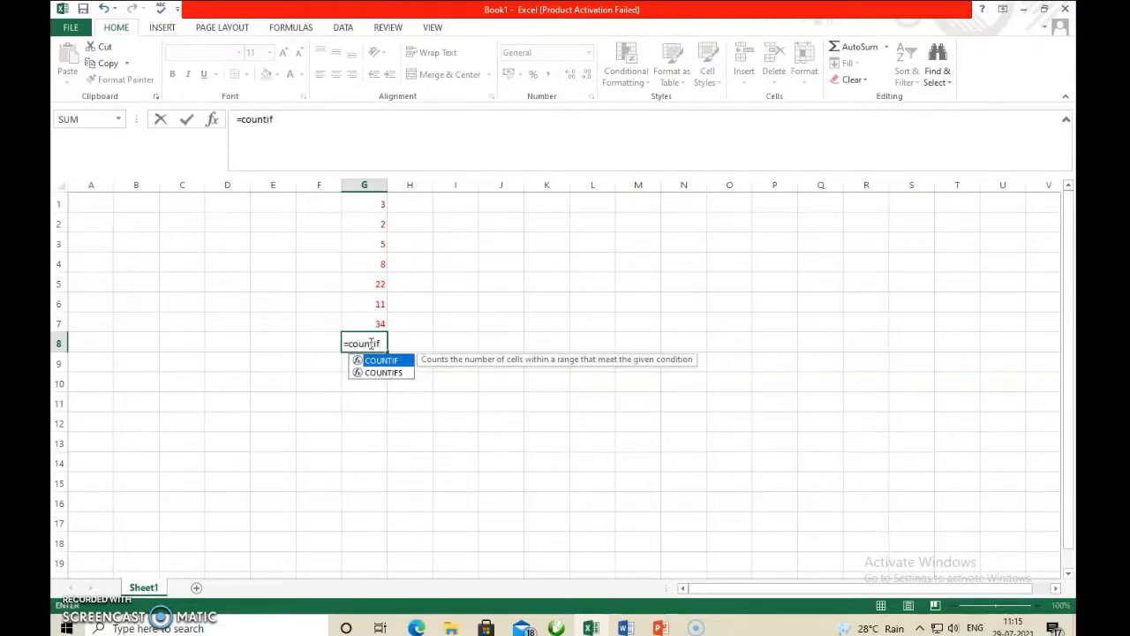
type("(")
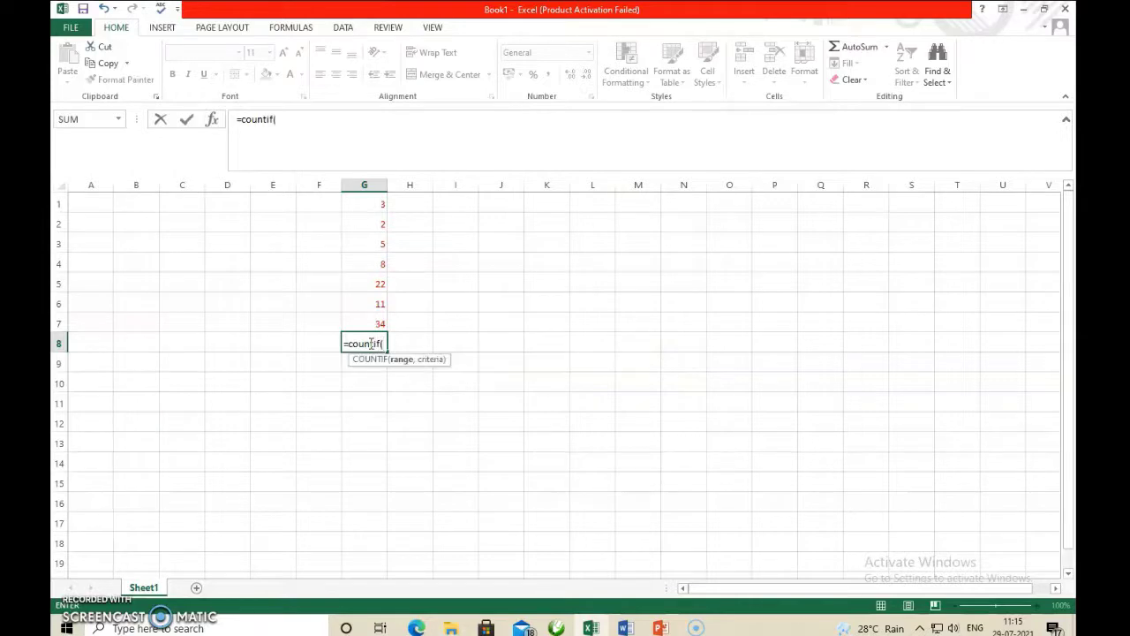
left_click(374, 210)
left_click_drag(374, 211, 378, 327)
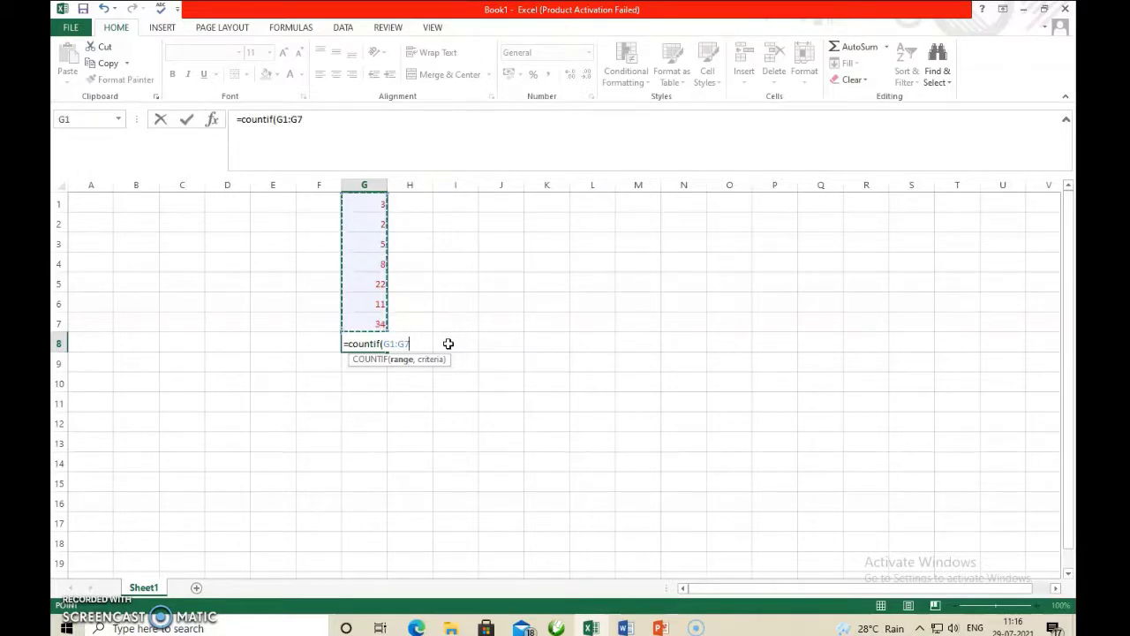
type(",")
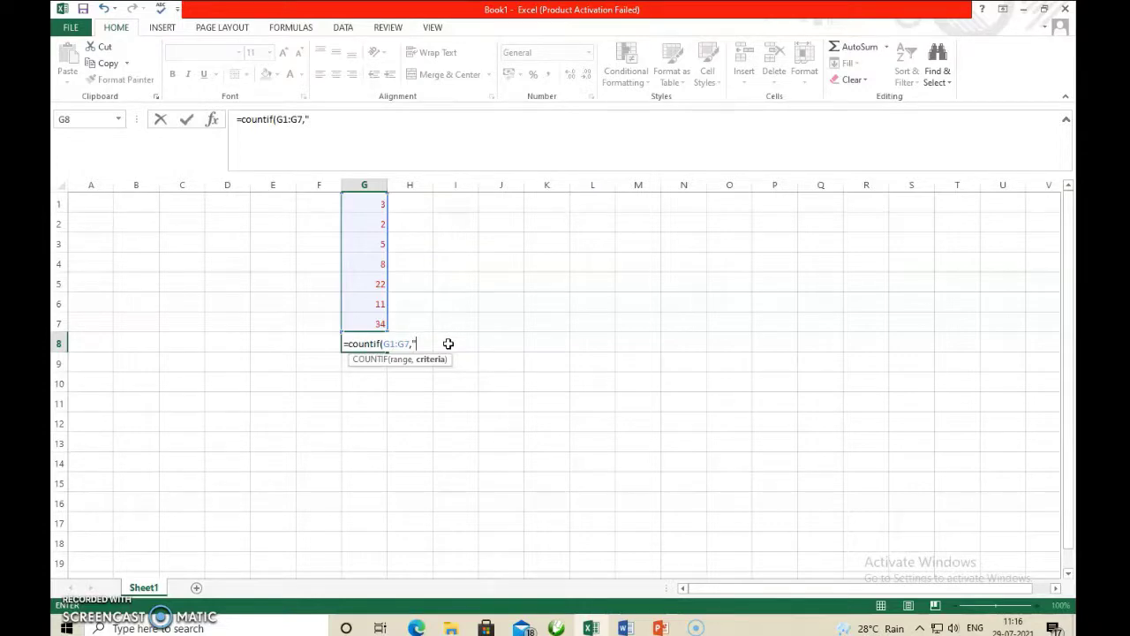
type(">8\")")
key("Return")
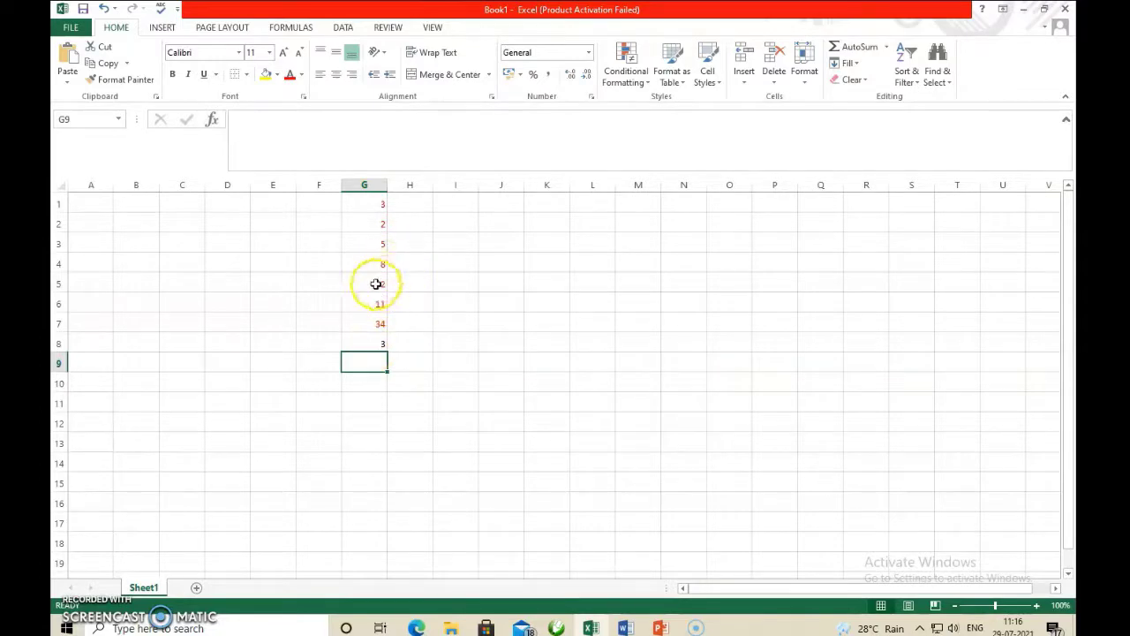
Compare the numbers greater than 8 in G5 to G7 with the COUNTIF result in G8
left_click(375, 282)
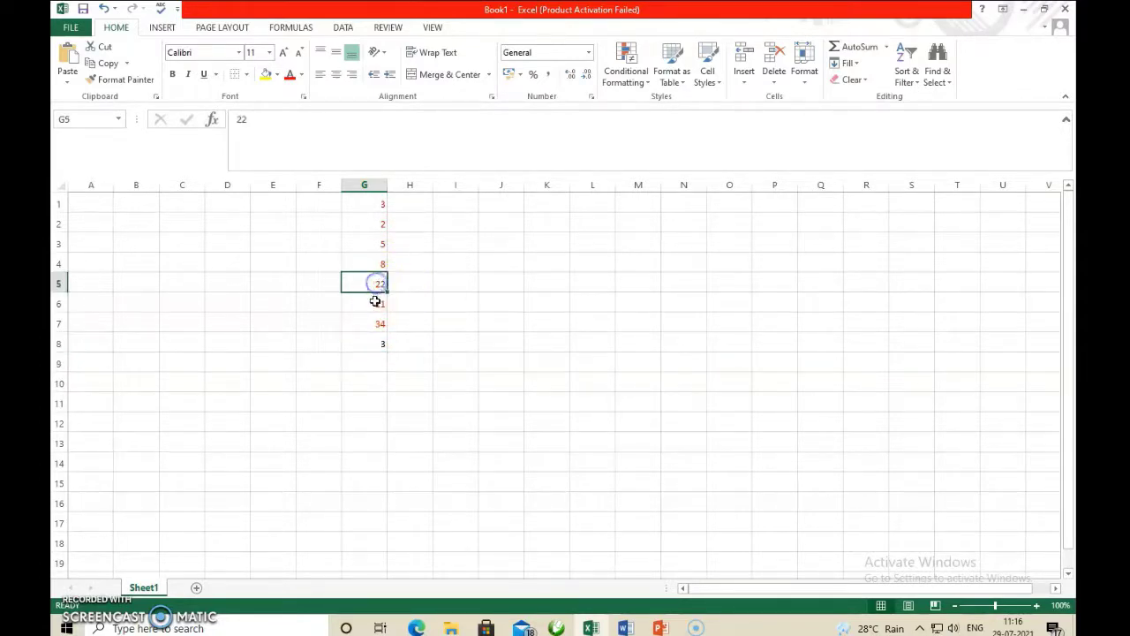
left_click(376, 302)
left_click(373, 320)
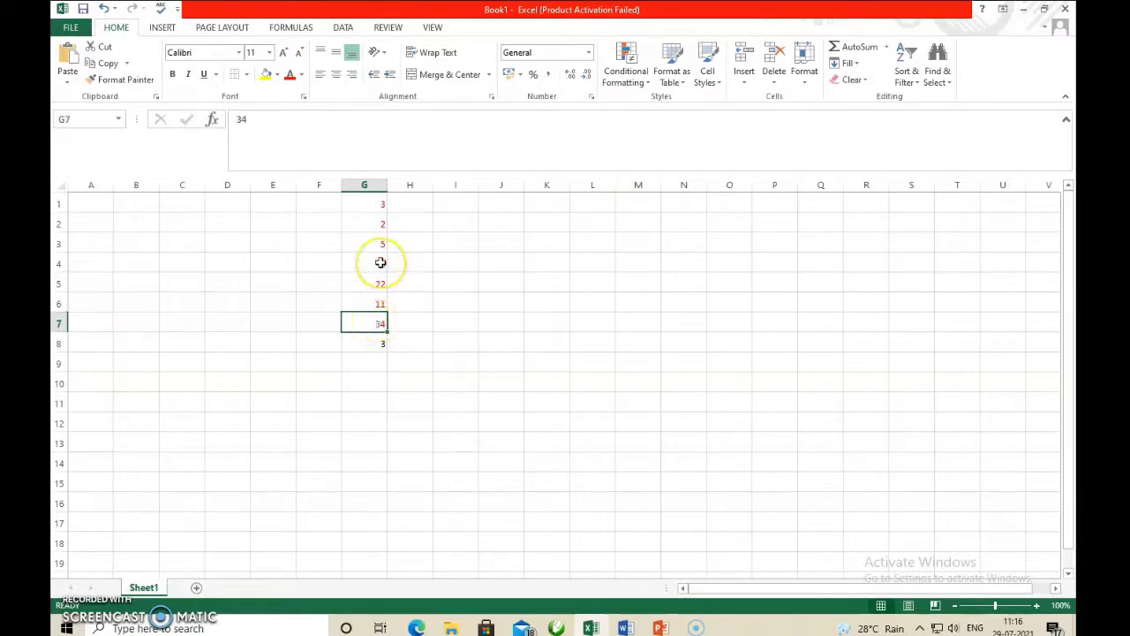
left_click(377, 340)
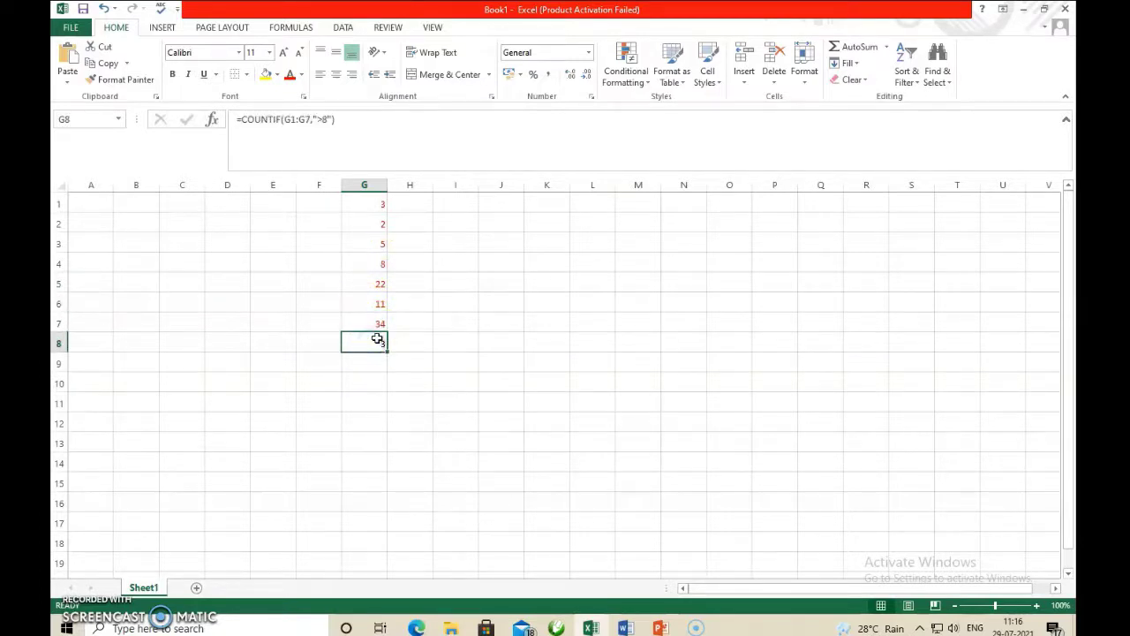
left_click(373, 340)
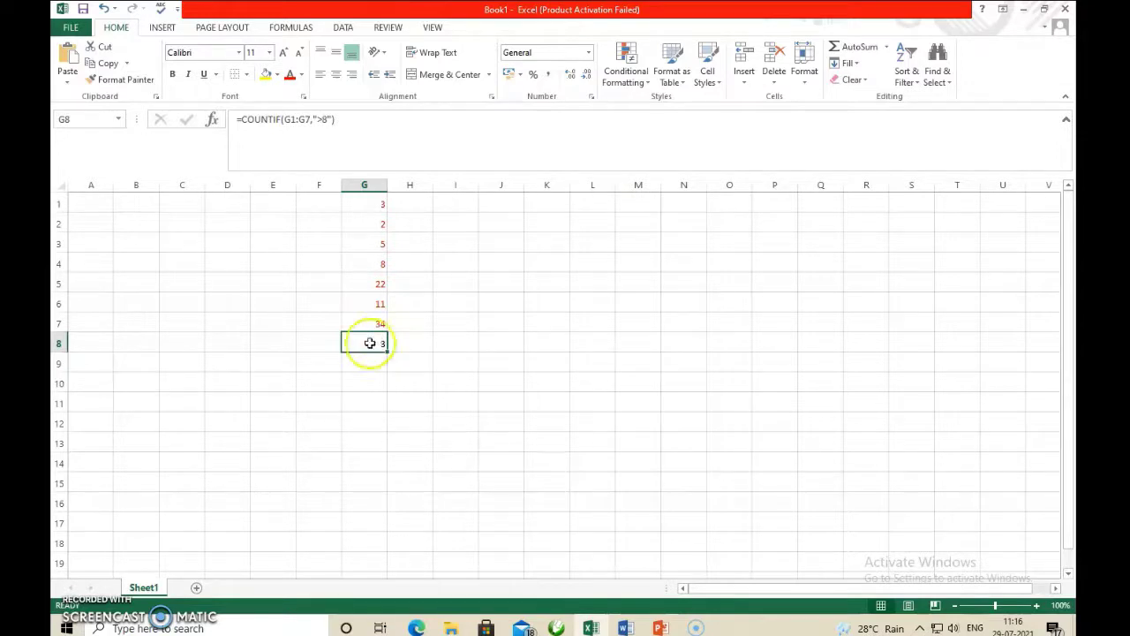
left_click(367, 341)
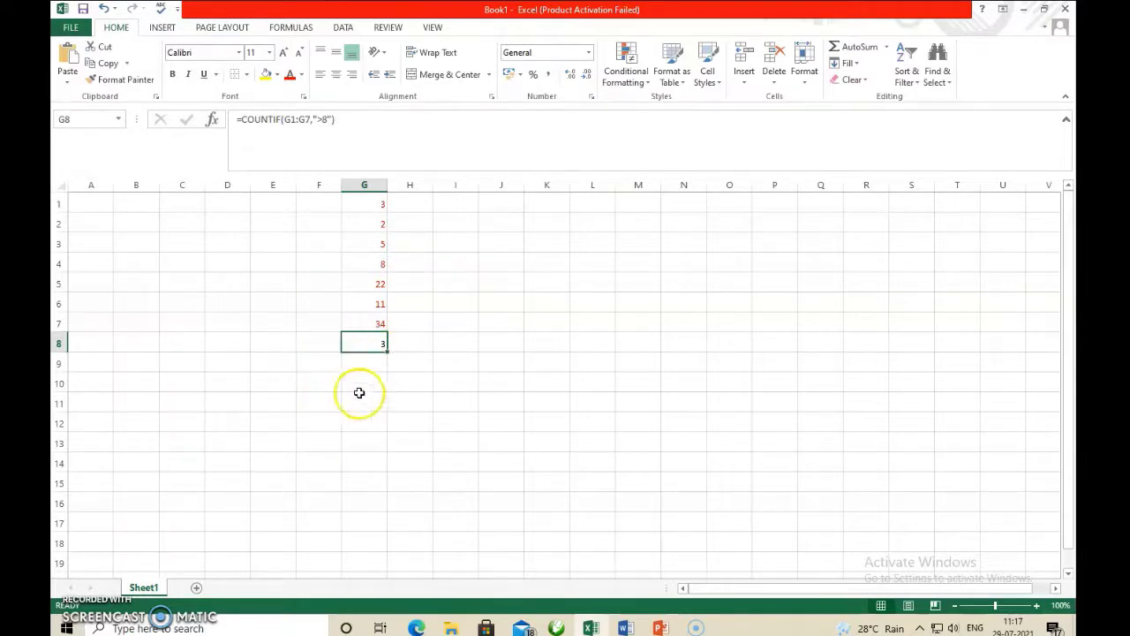
Open the COUNTIF formula in G8 to review its range and criterion, then close it without editing
double_click(364, 345)
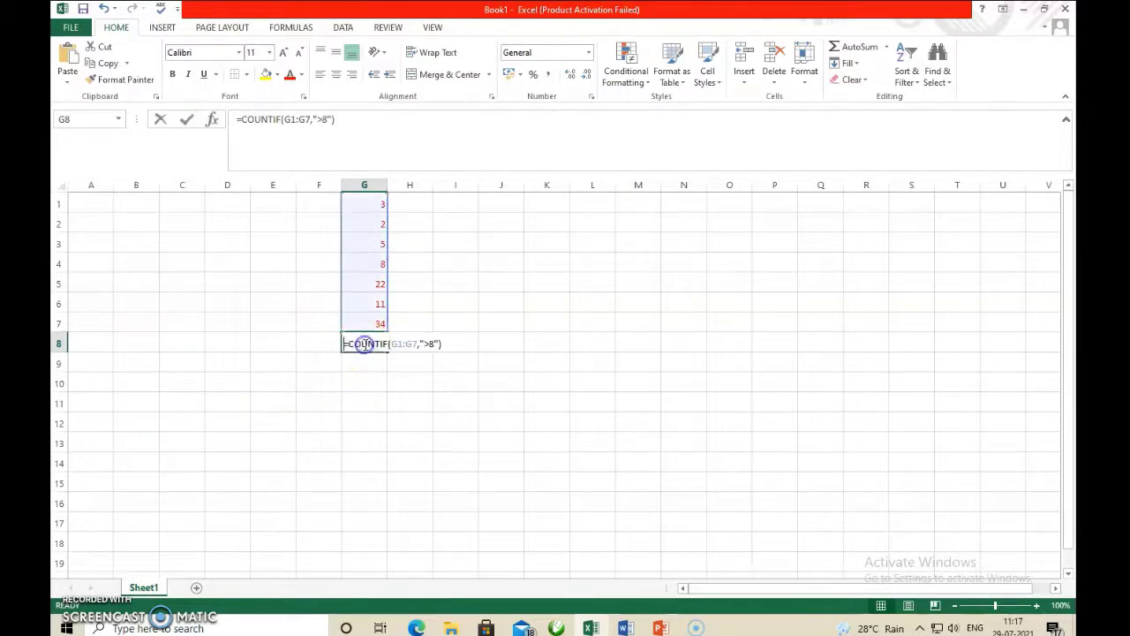
left_click(388, 343)
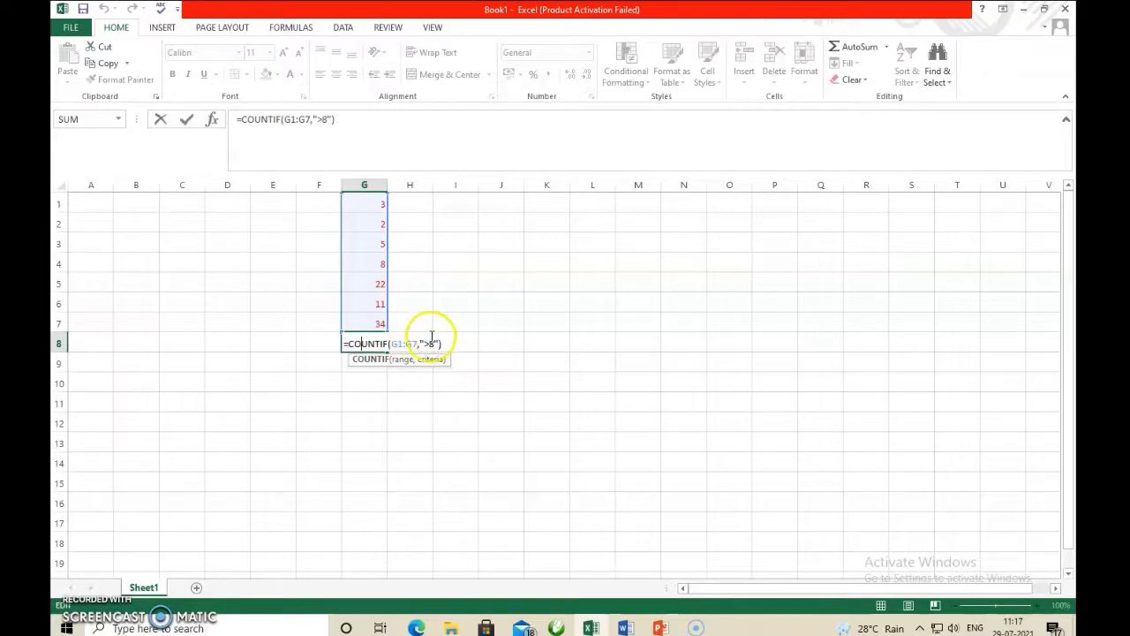
left_click(489, 355)
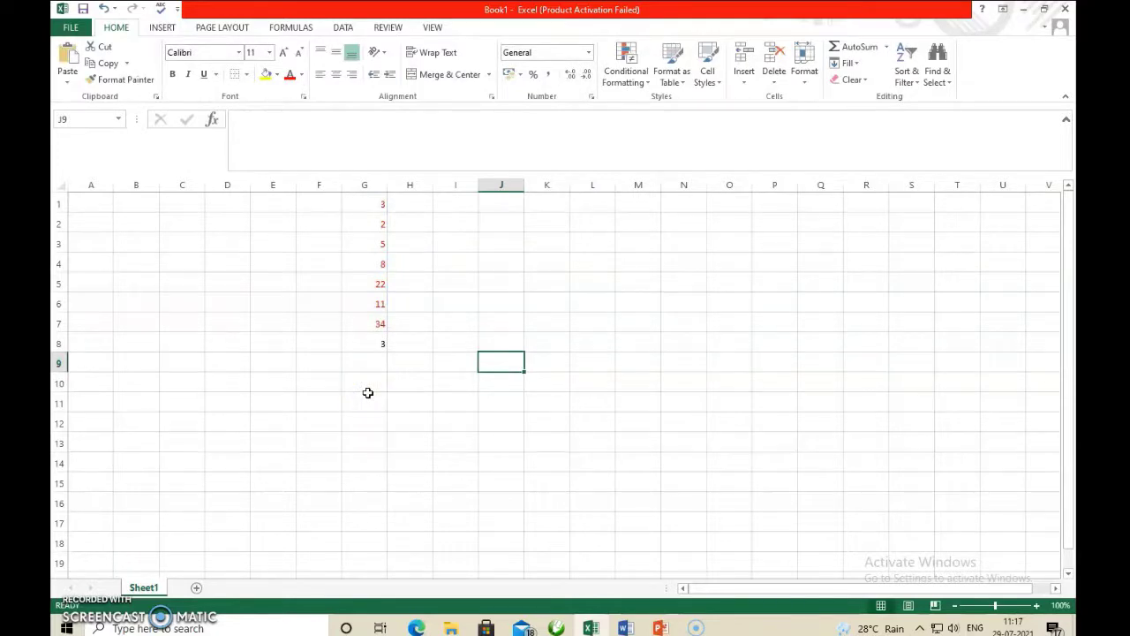
Change the COUNTIF criterion in G8 to "=8" and check the matching number in G4
left_click(379, 341)
double_click(379, 341)
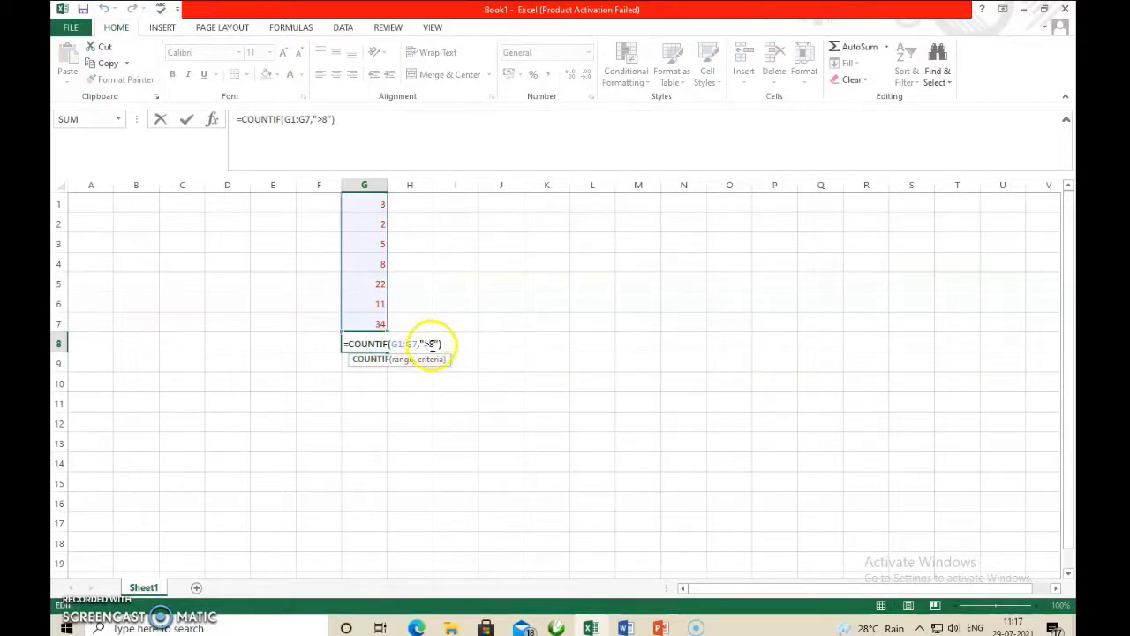
left_click(430, 344)
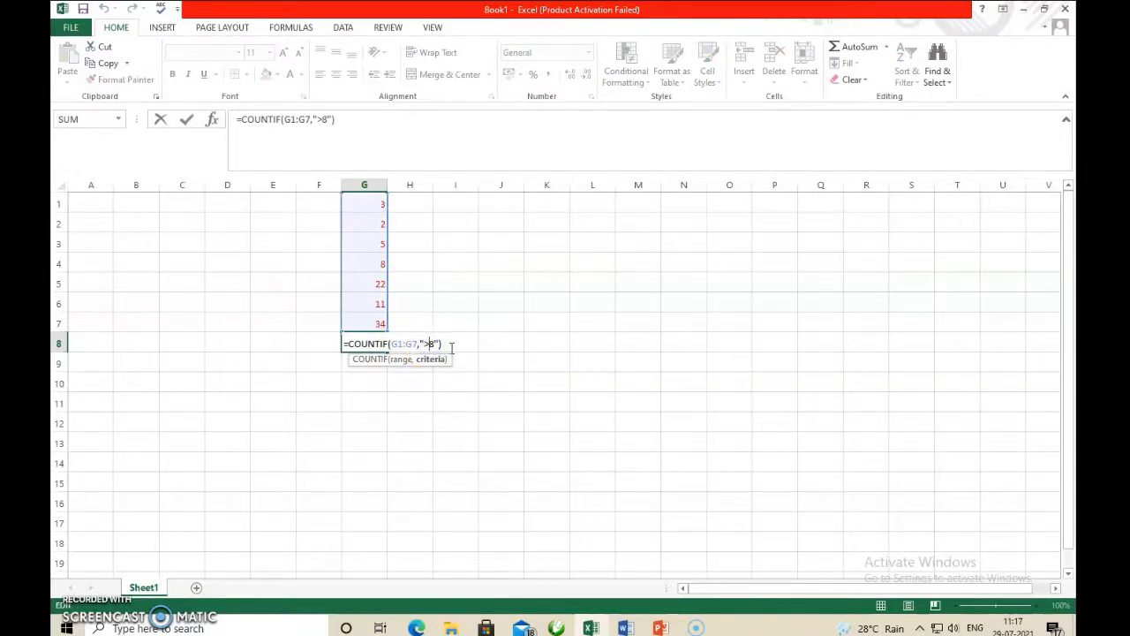
key("BackSpace")
type("=")
key("Return")
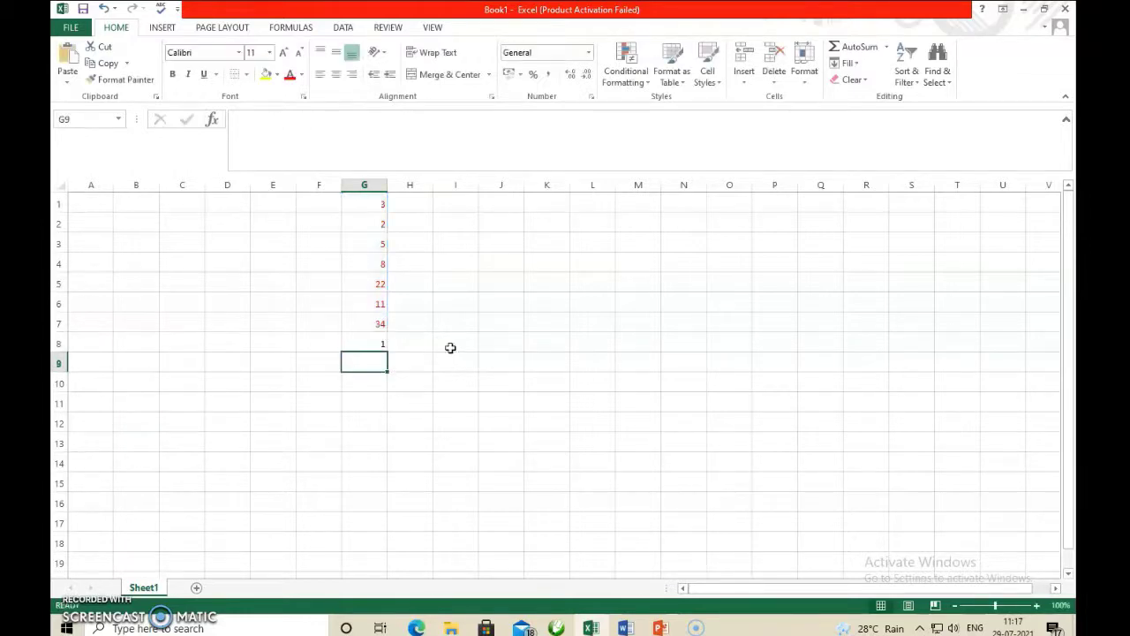
left_click(381, 262)
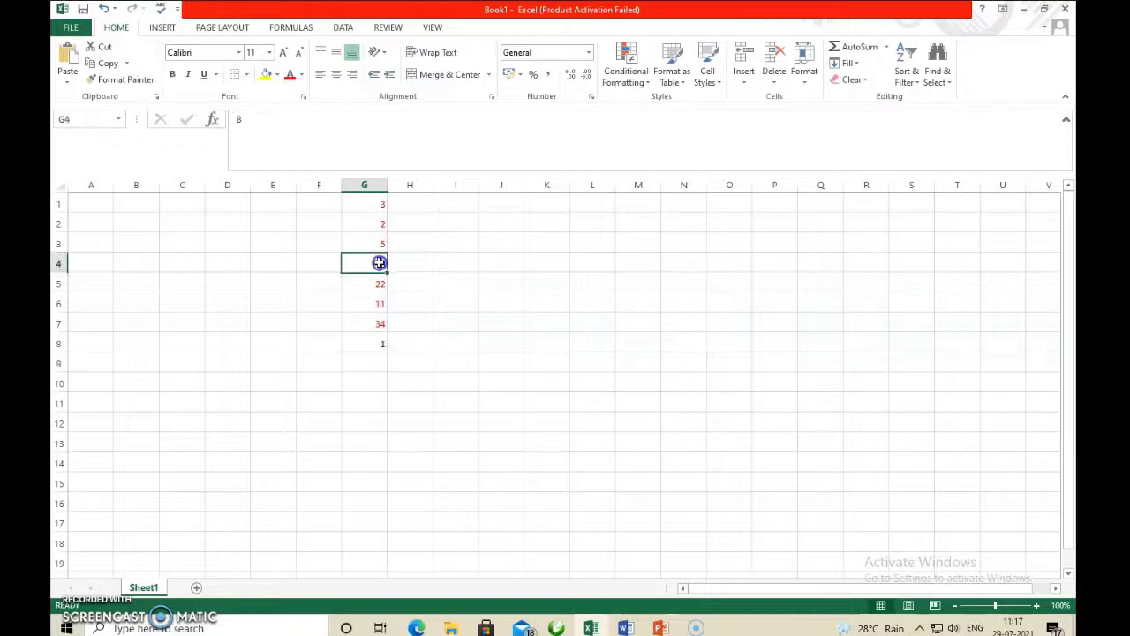
left_click(380, 342)
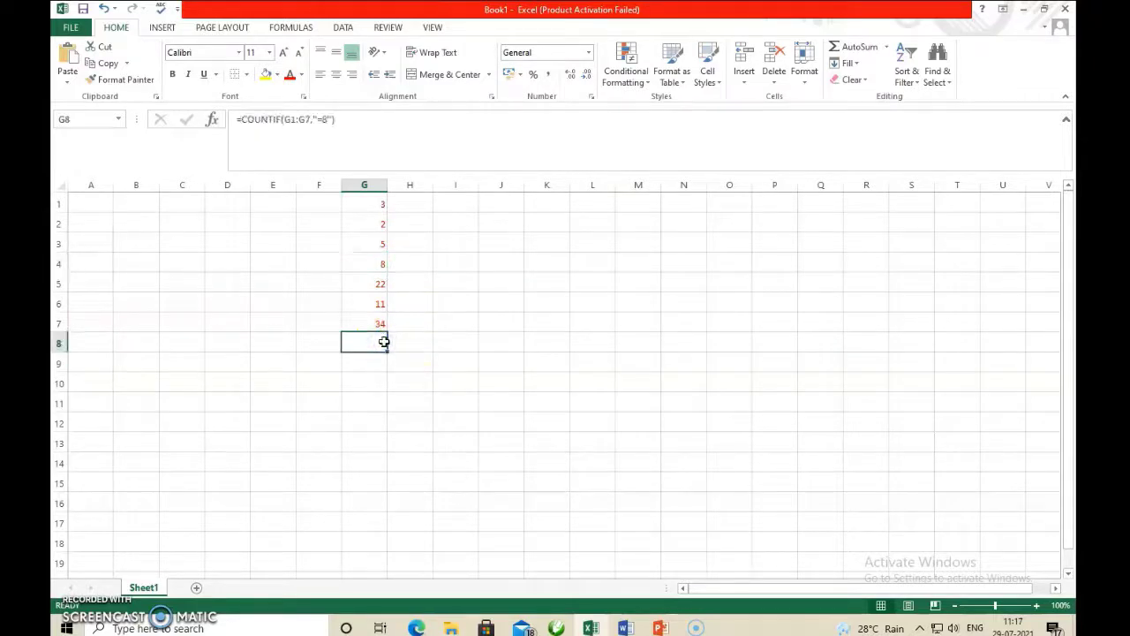
double_click(384, 341)
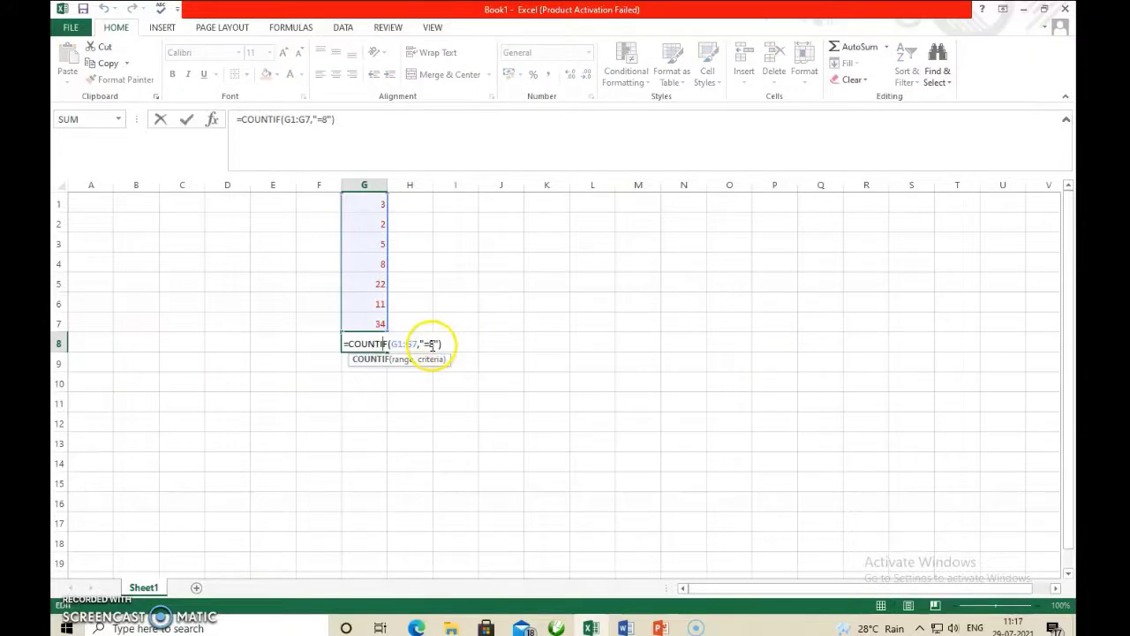
left_click(425, 343)
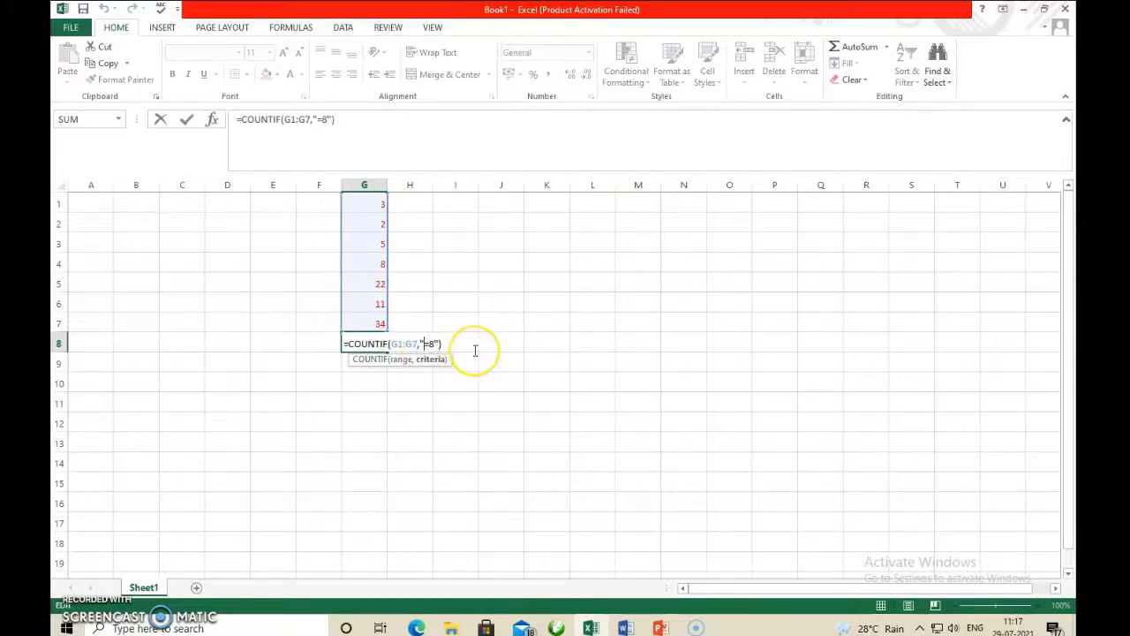
type("<")
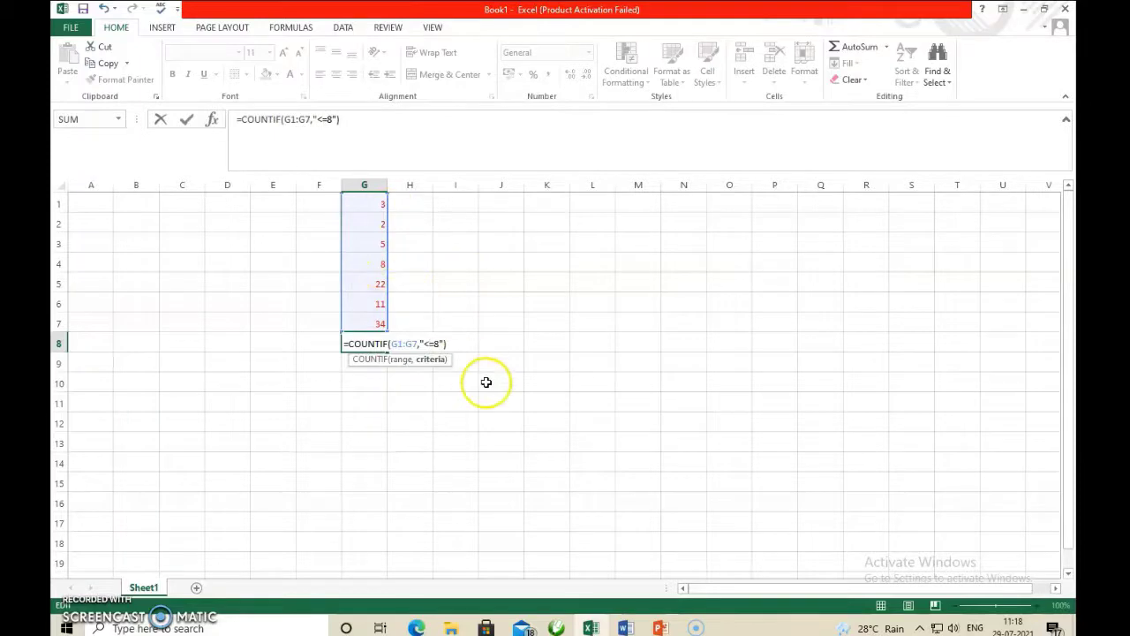
left_click(381, 201)
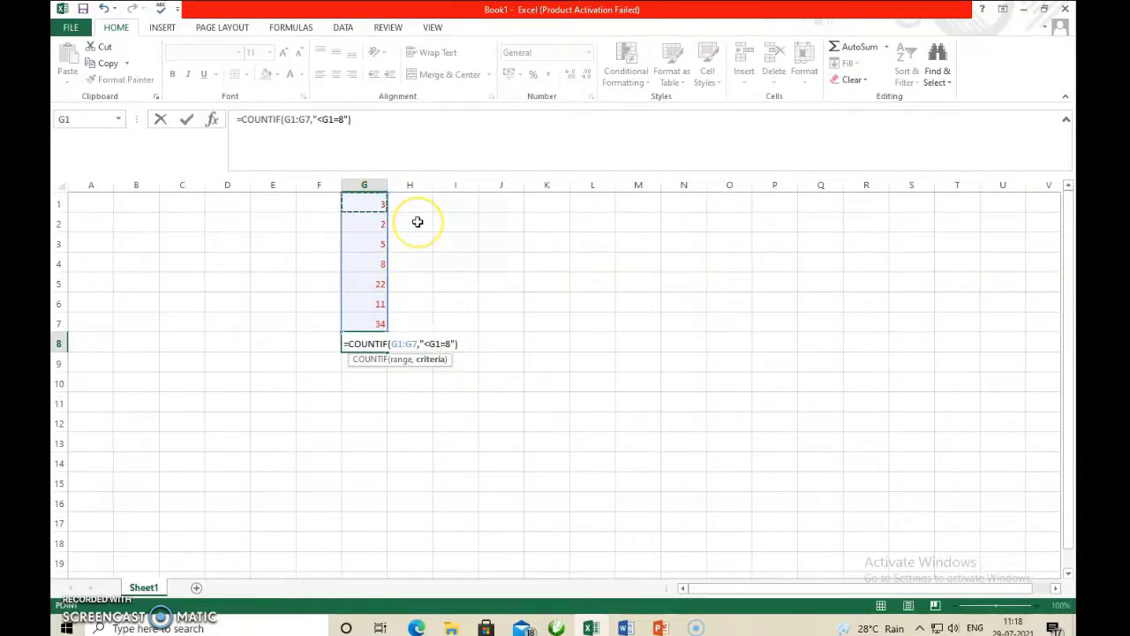
key("Escape")
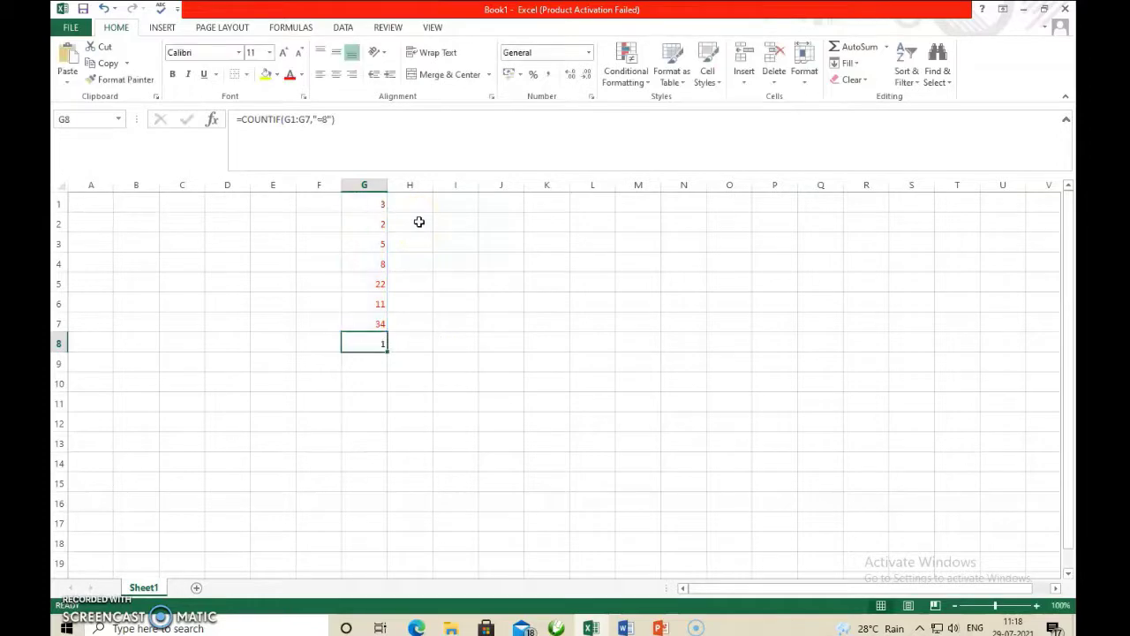
Change the COUNTIF criterion in G8 to "<=8" to count the numbers less than or equal to 8
double_click(371, 341)
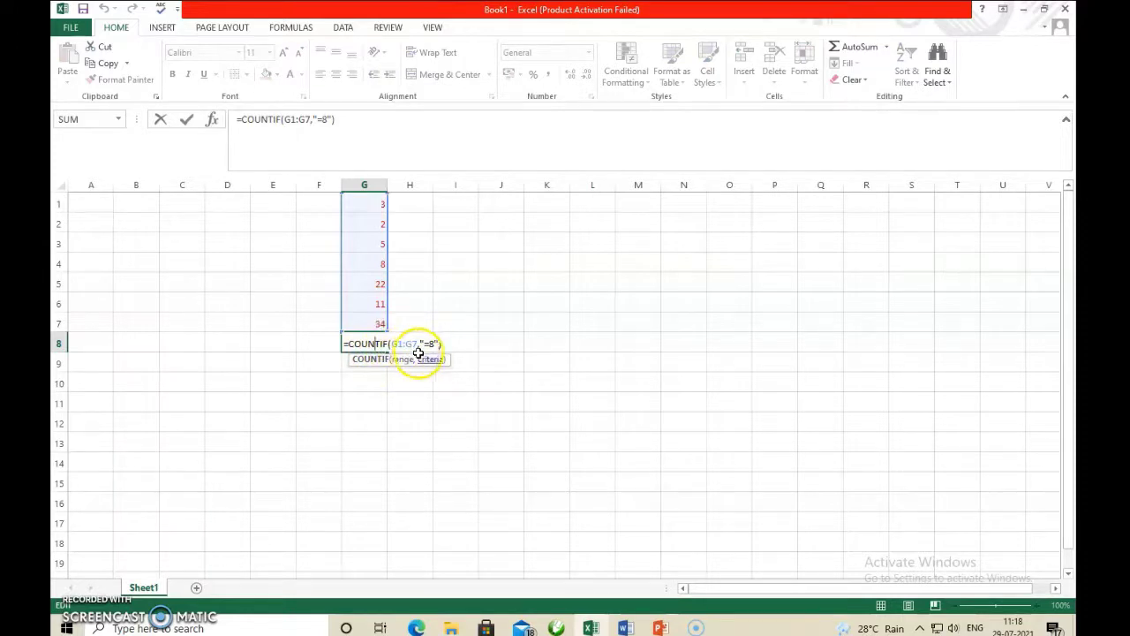
left_click(424, 343)
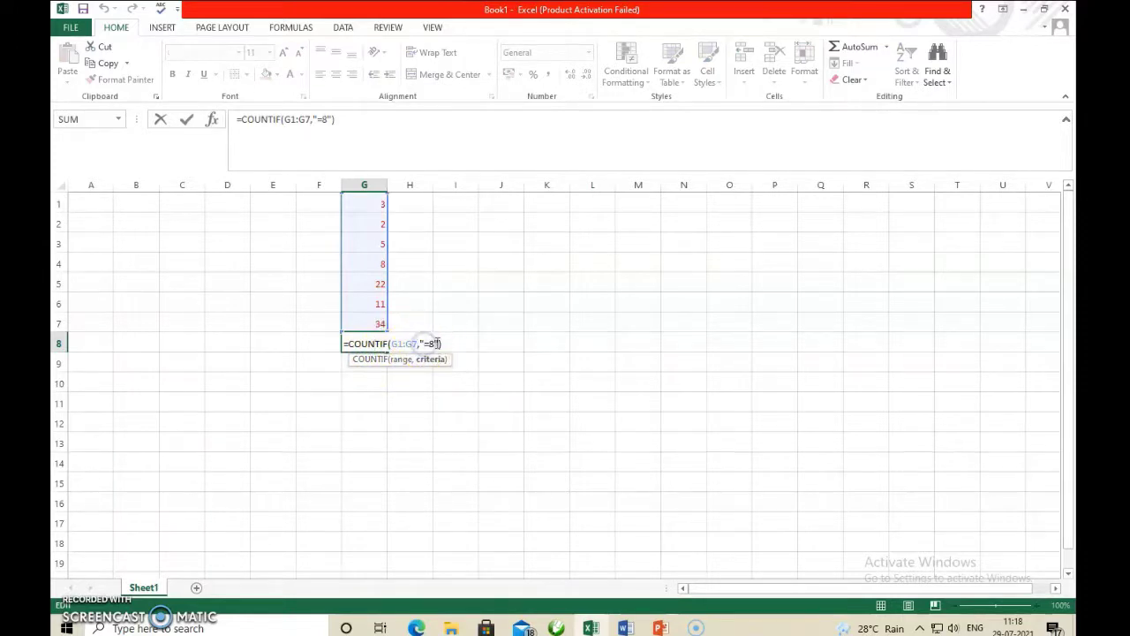
type("<")
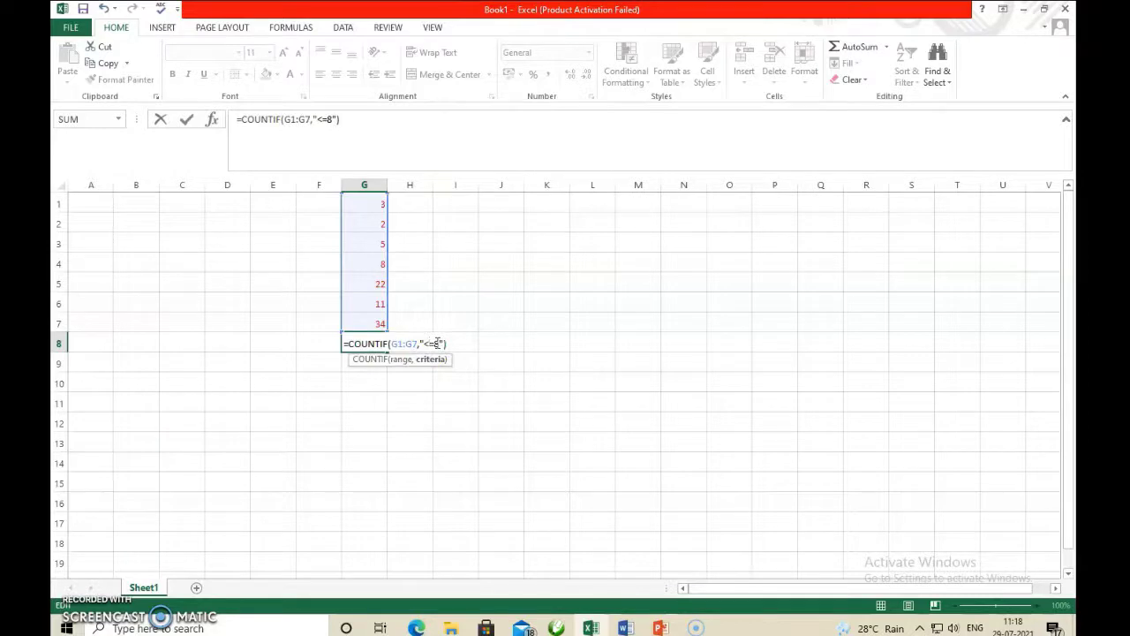
left_click(467, 373)
key("Return")
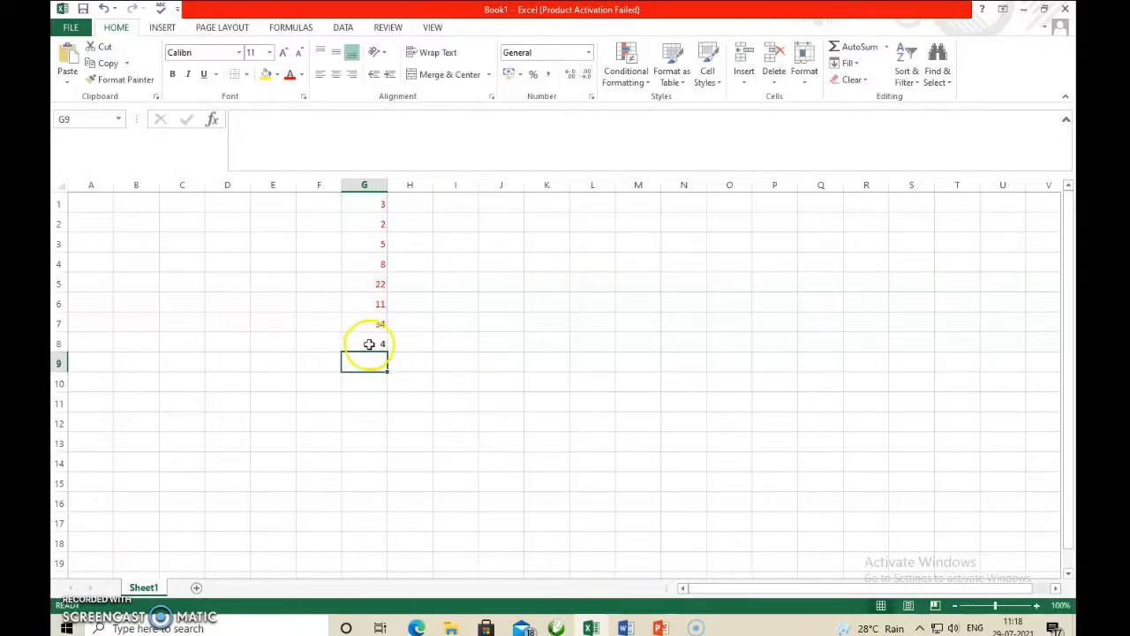
Compare the COUNTIF result in G8 with the numbers up to 8 in G1 to G4
left_click(373, 342)
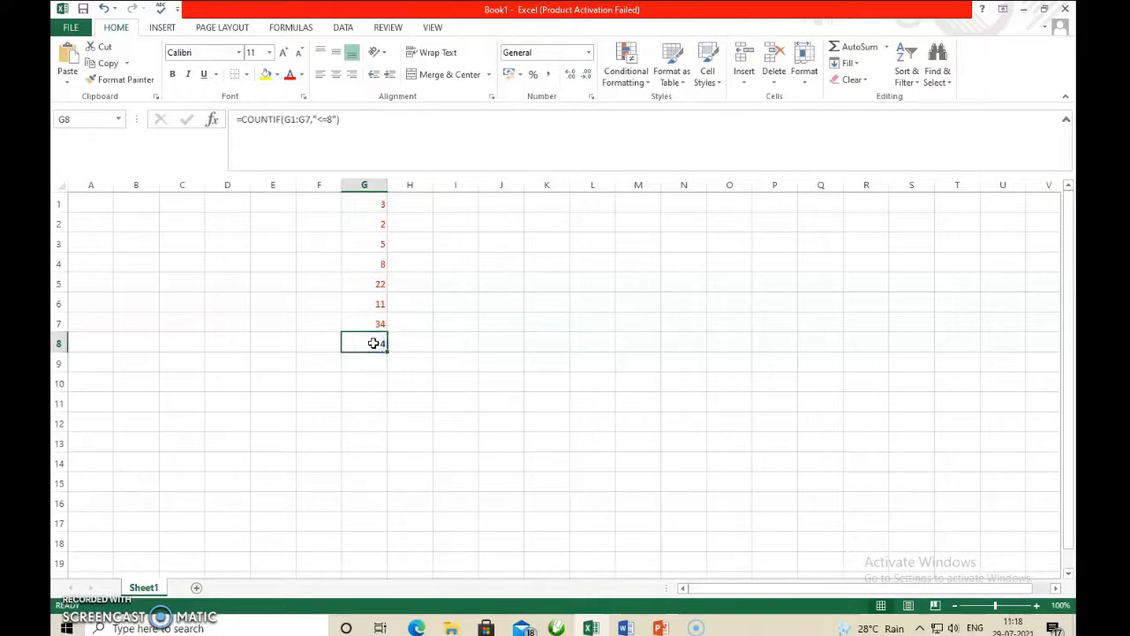
left_click(403, 346)
left_click(375, 204)
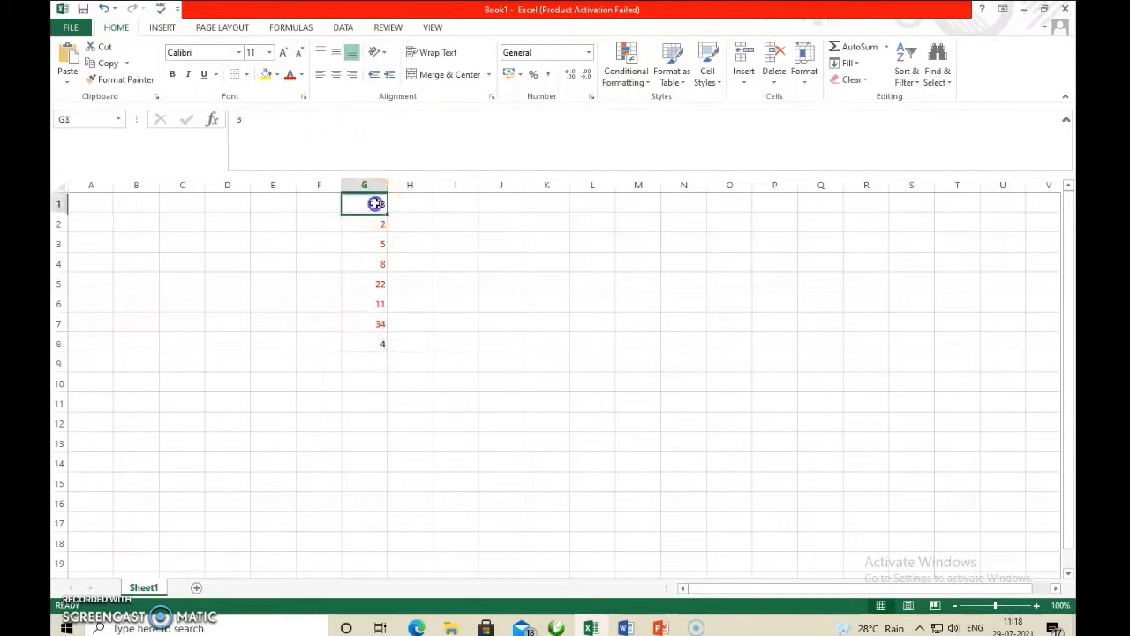
left_click(370, 220)
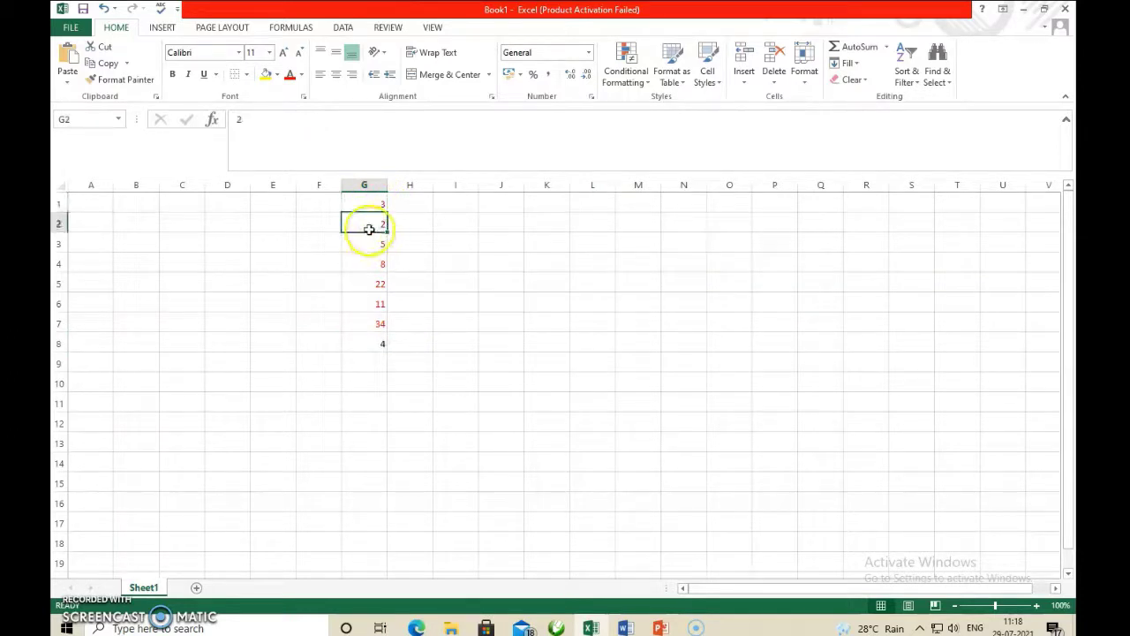
left_click(373, 240)
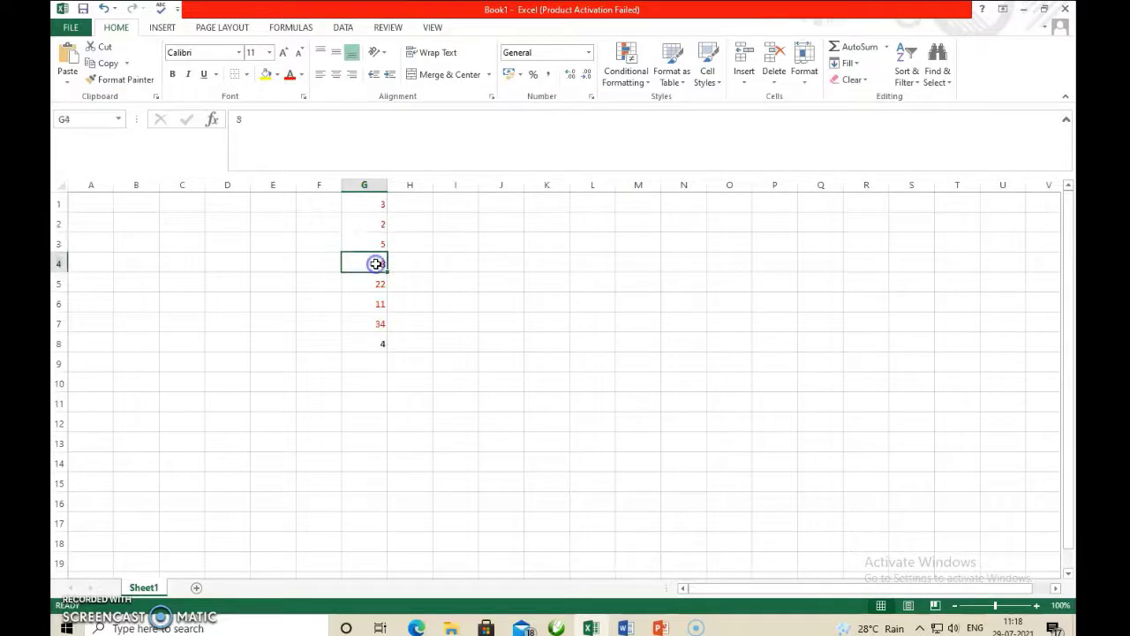
left_click(375, 264)
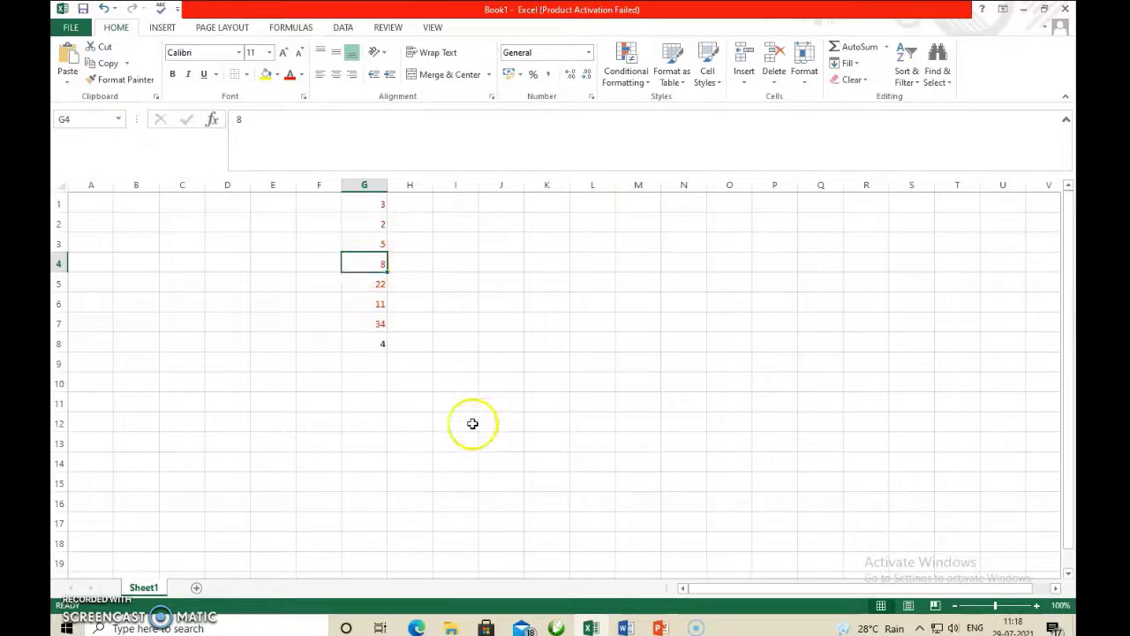
Replace the formula in G8 with =sumif(G1:G7,"<=5") to add the numbers less than or equal to 5
left_click(376, 343)
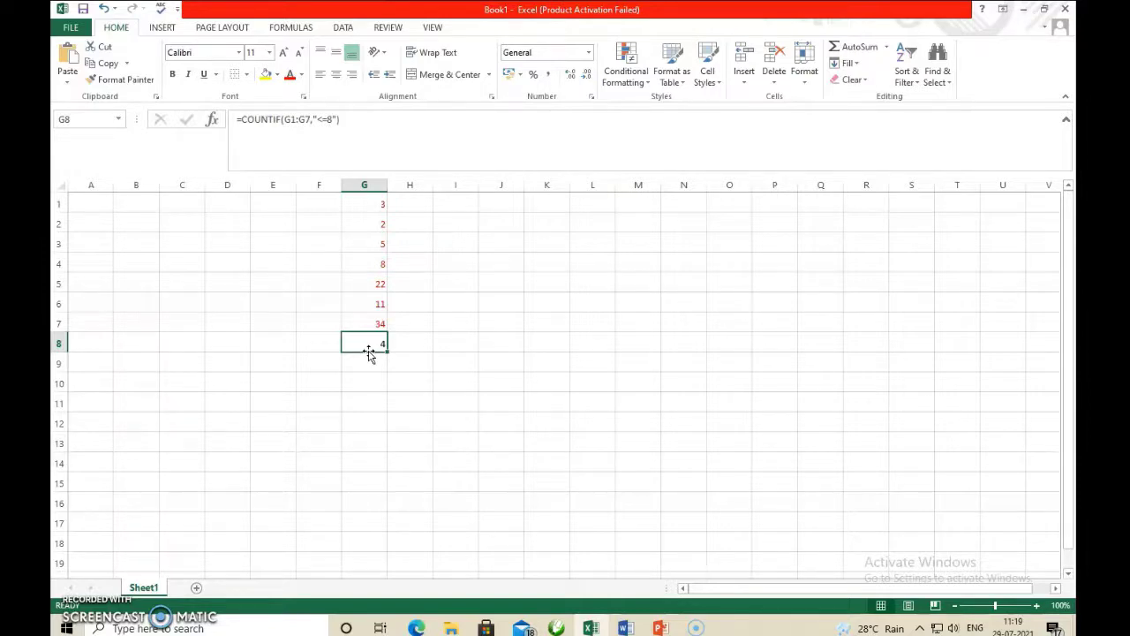
key("Delete")
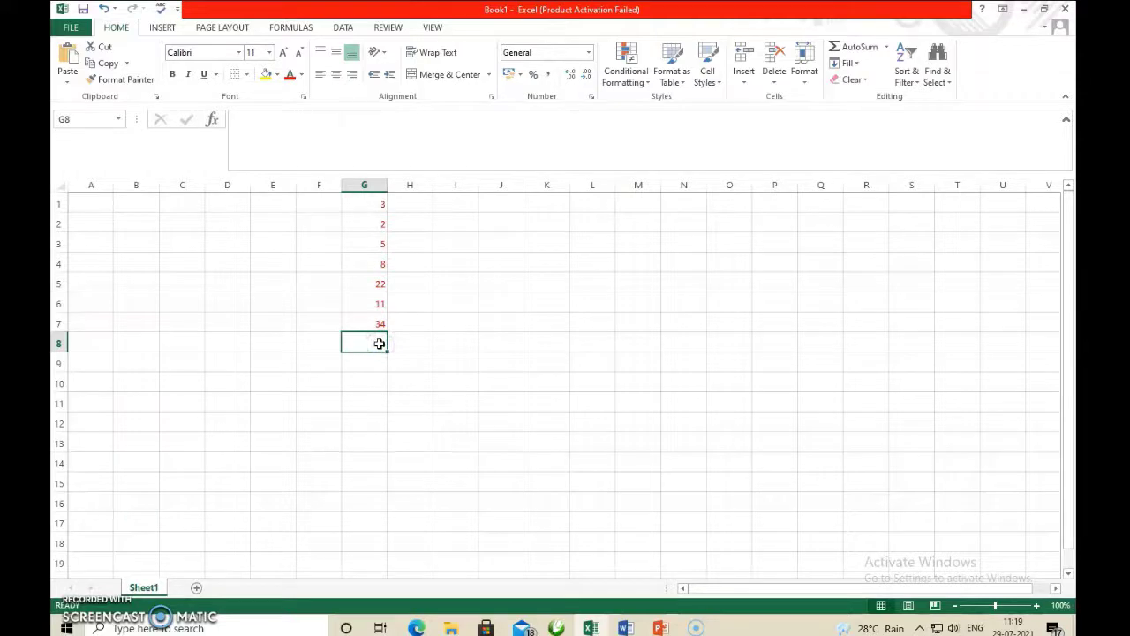
type("=")
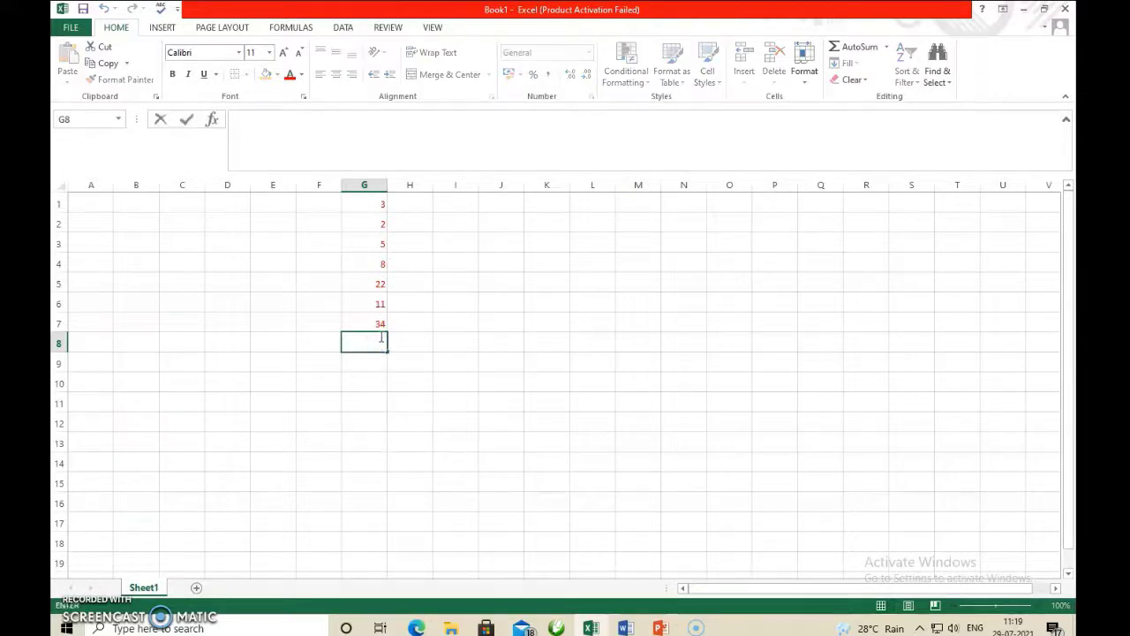
type("su")
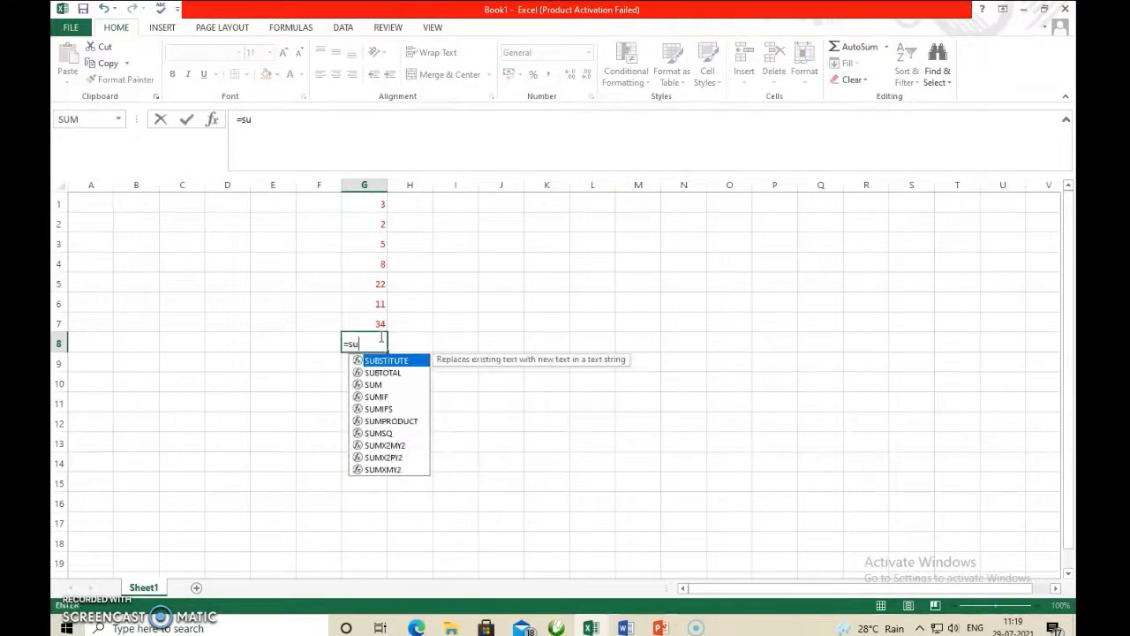
type("mif")
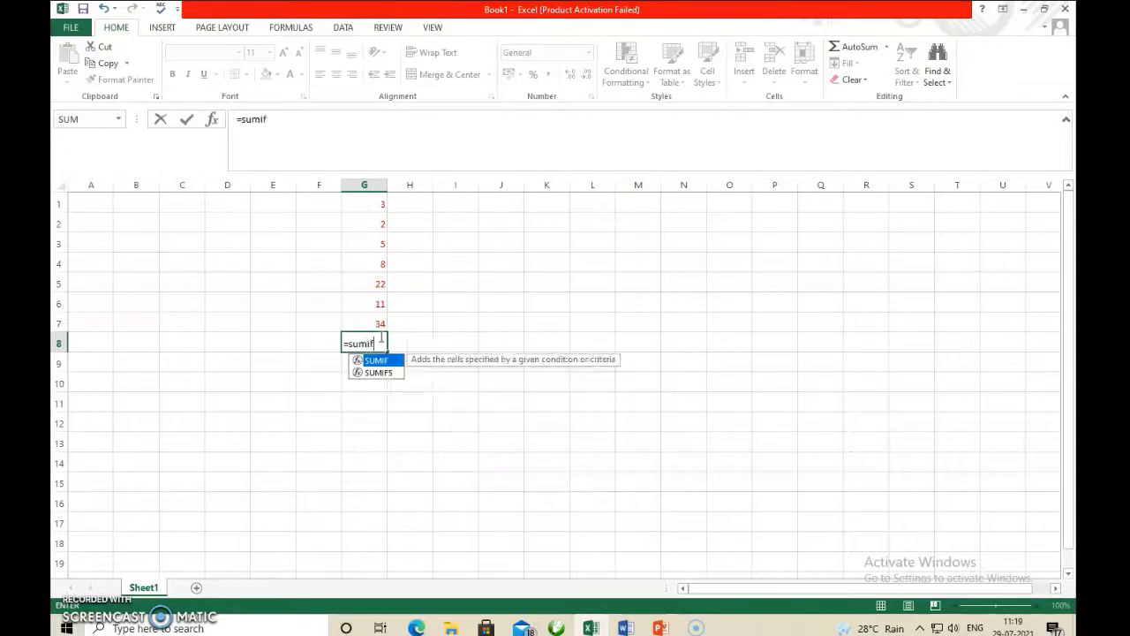
type("(")
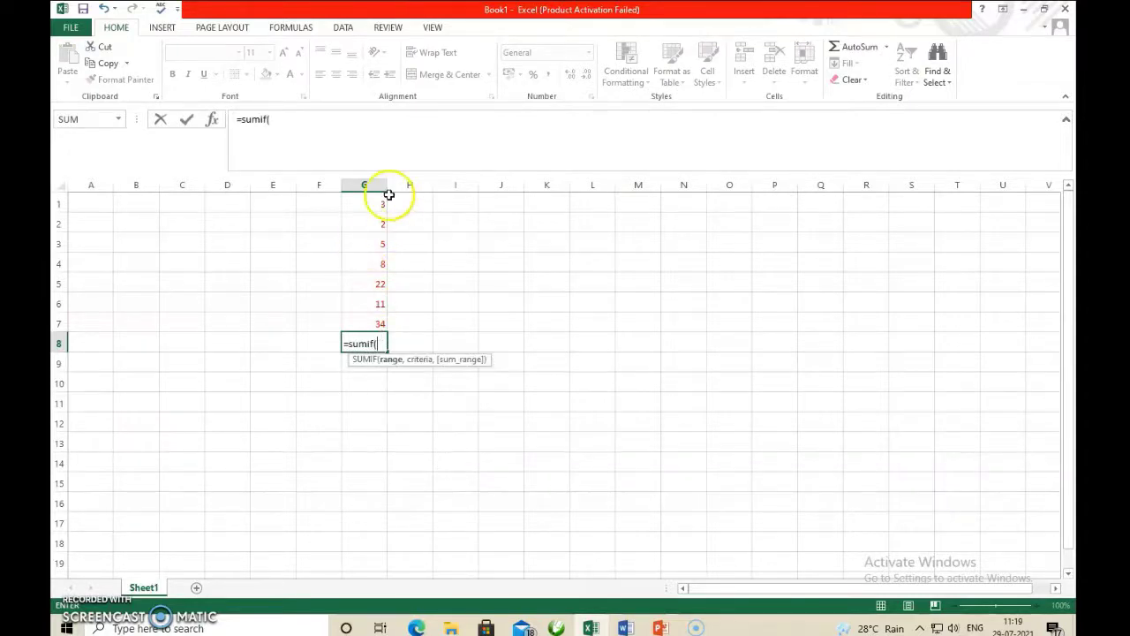
left_click_drag(378, 204, 380, 323)
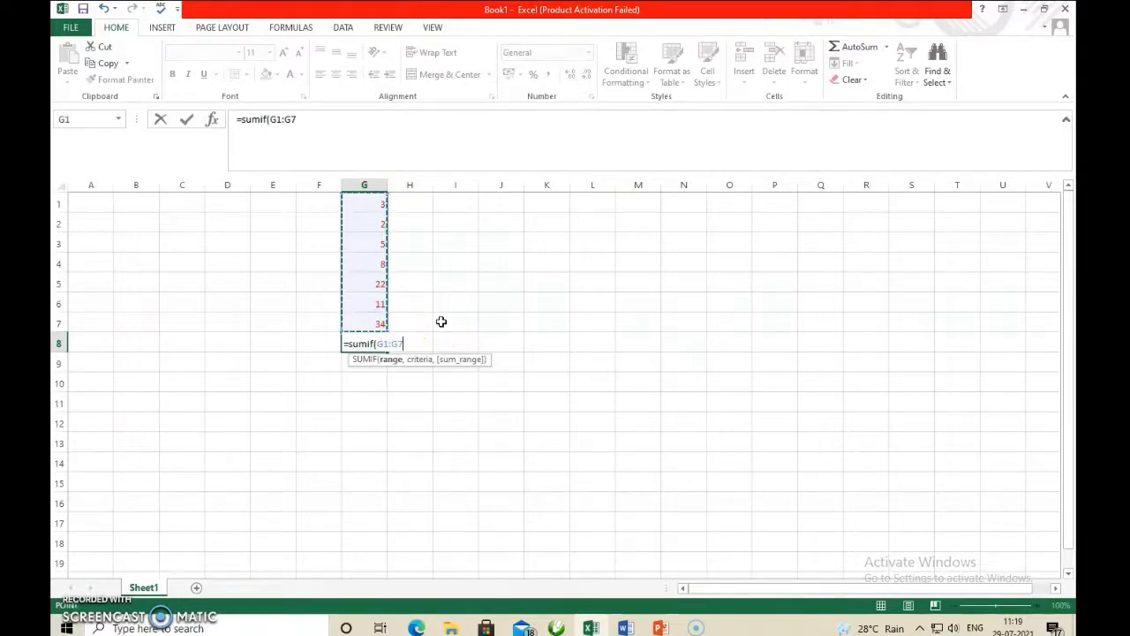
type(",")
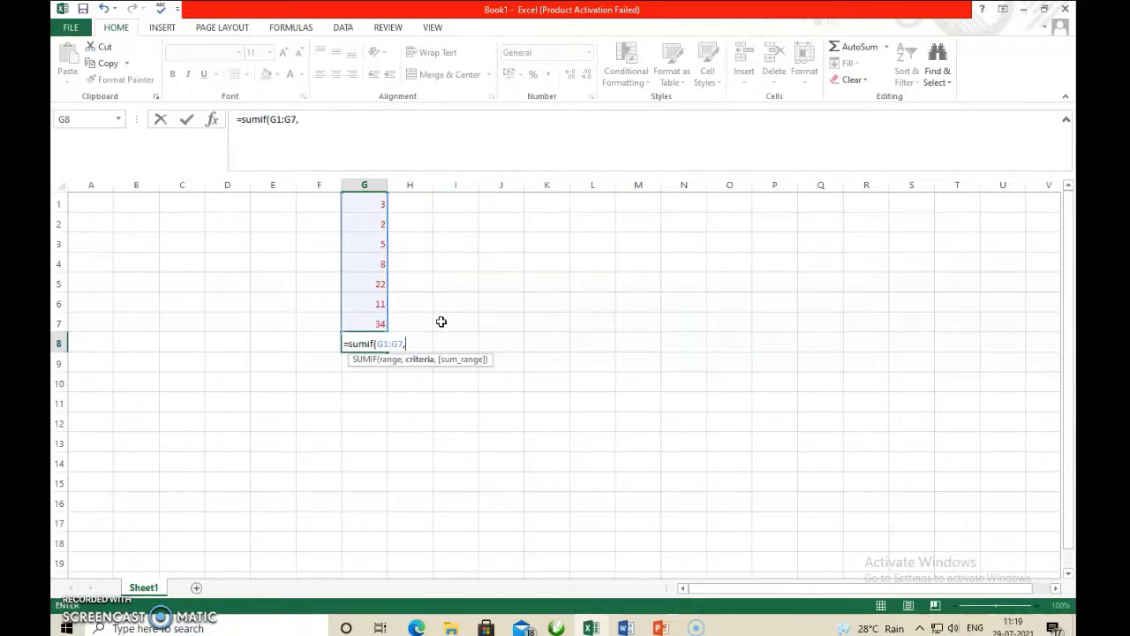
type("\"")
type("<=5\")")
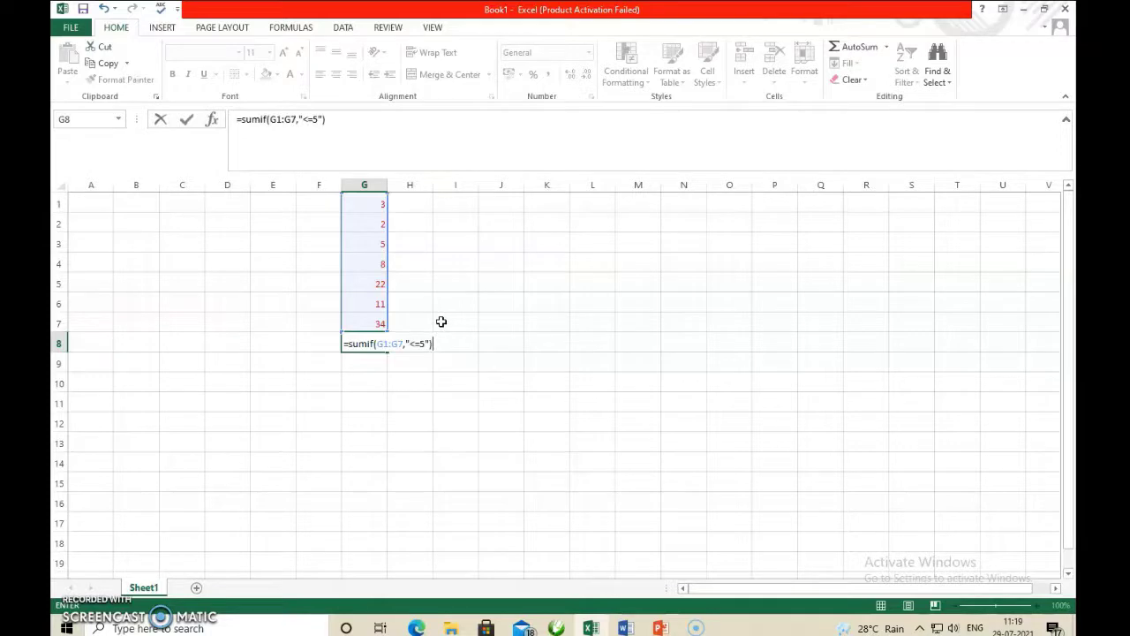
key("Return")
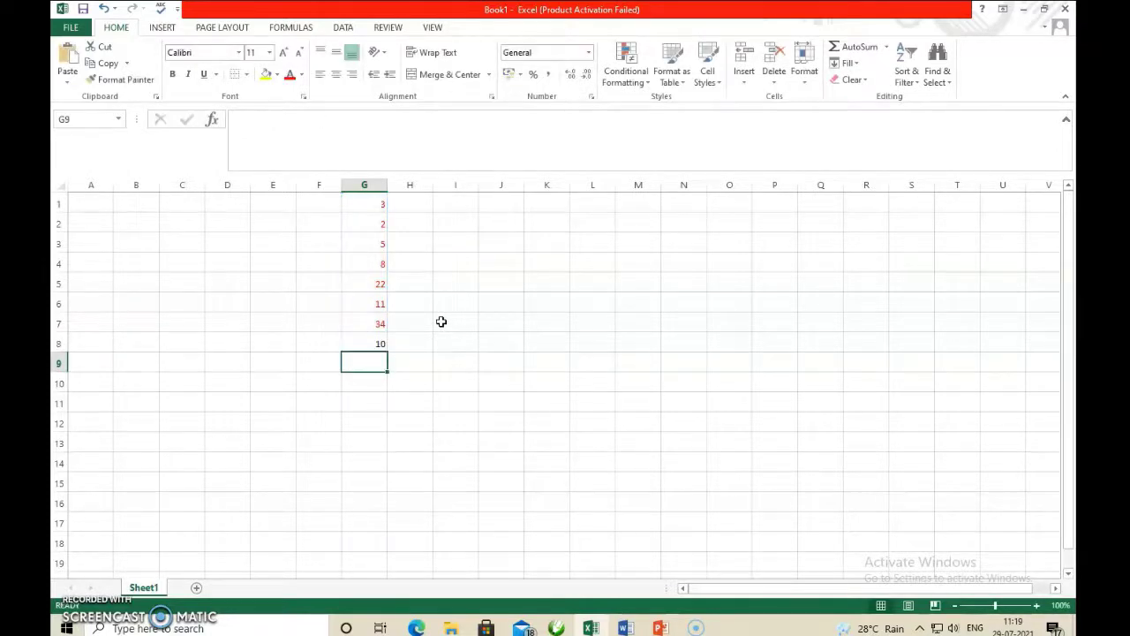
Compare the SUMIF result in G8 with the sum of the selected numbers in G1 to G3
left_click(375, 343)
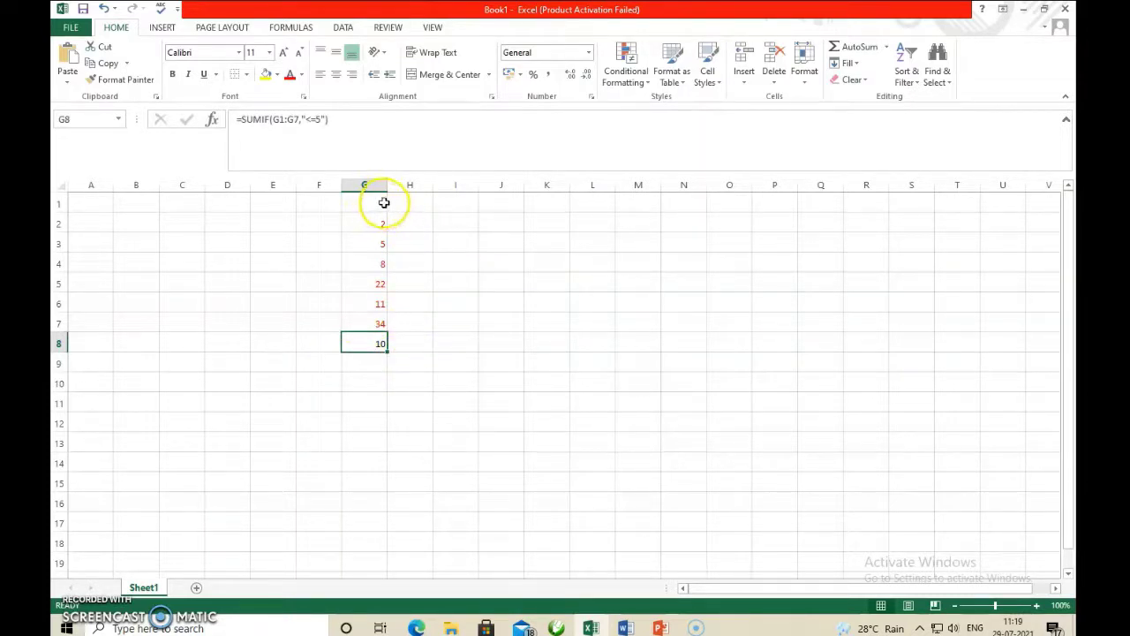
left_click_drag(380, 202, 386, 248)
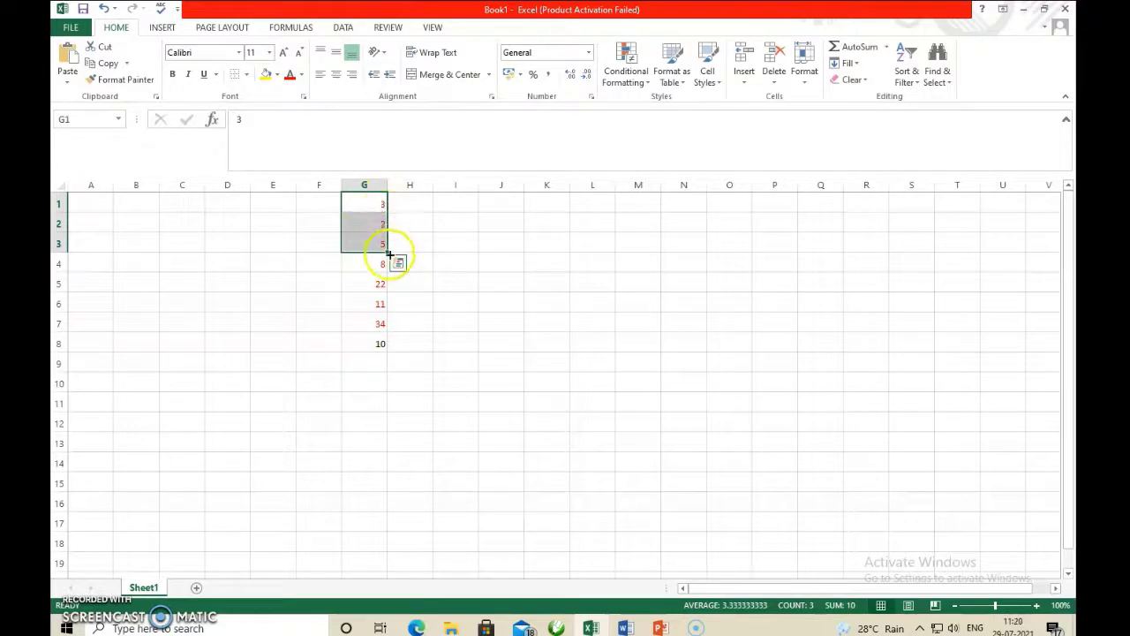
left_click(374, 344)
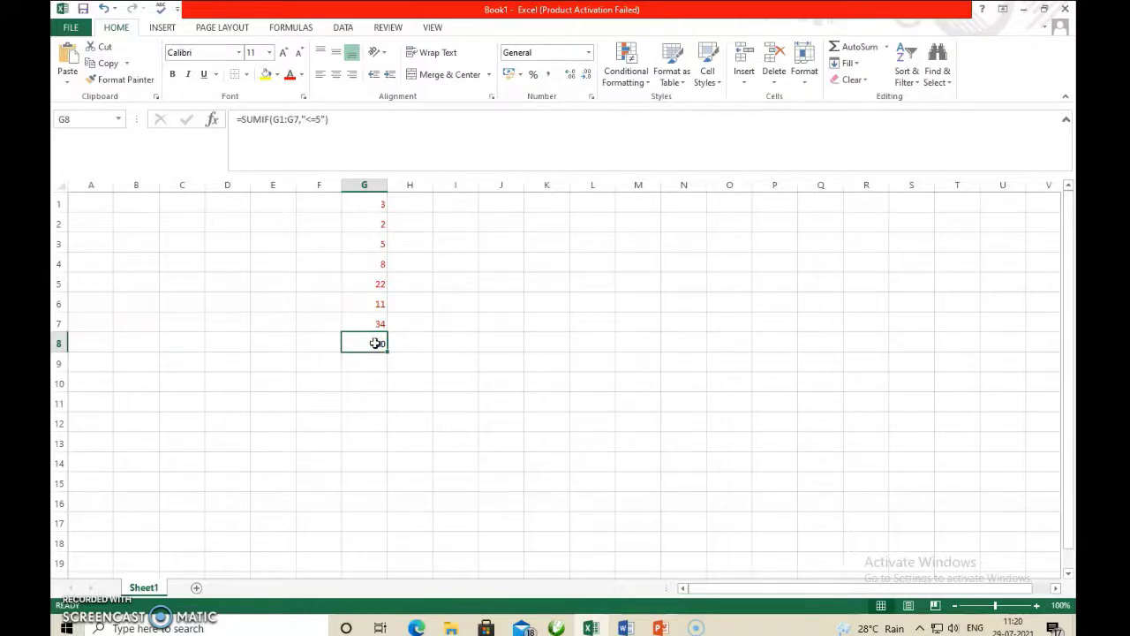
Change the SUMIF criterion in G8 to ">=11" and check the result against the numbers in G5 to G7
double_click(371, 343)
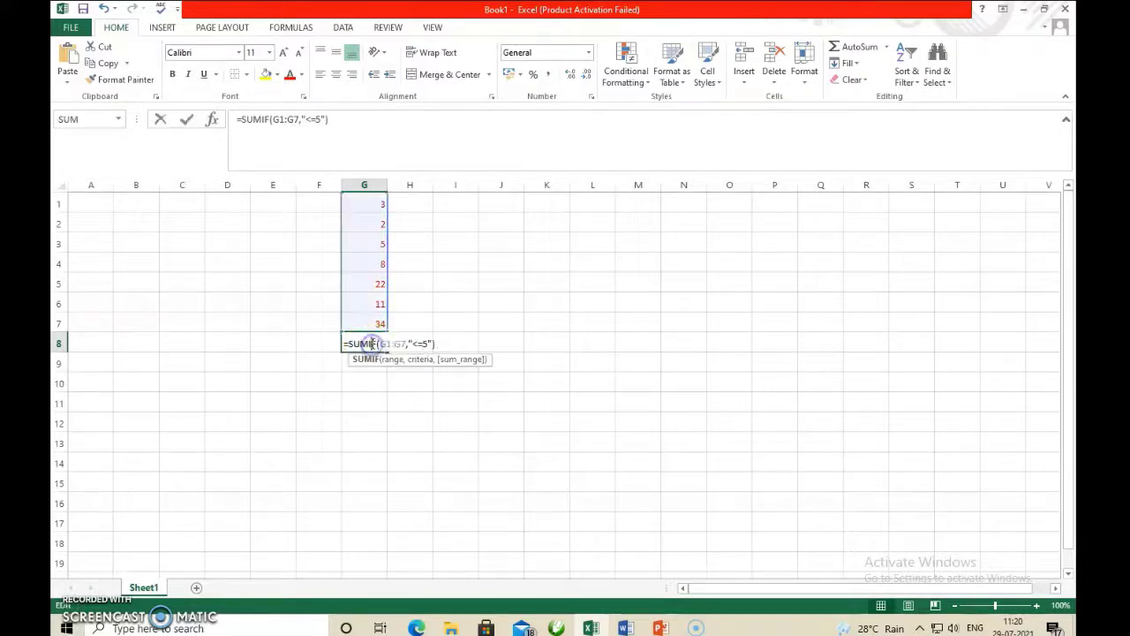
left_click(418, 343)
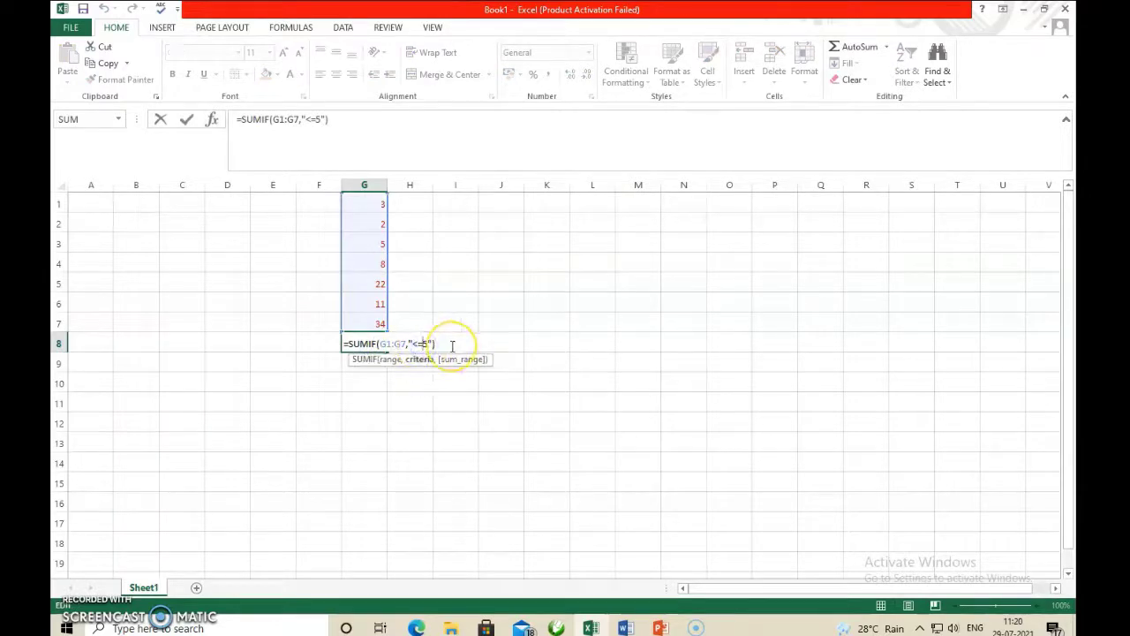
key("BackSpace")
key("BackSpace")
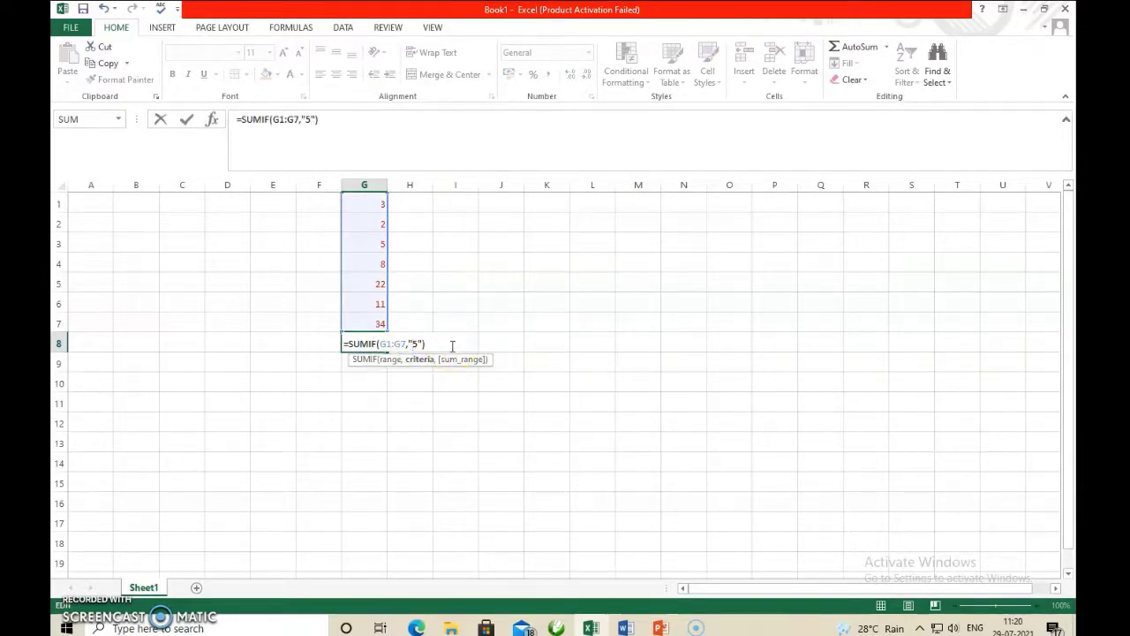
type(">=")
key("Delete")
type("11")
key("Return")
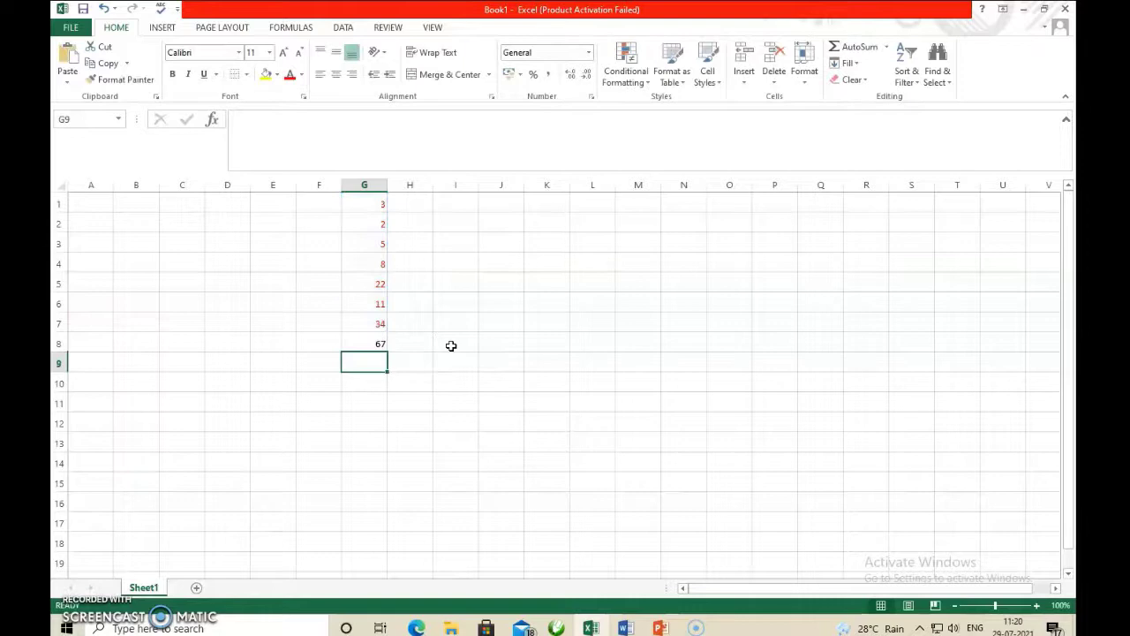
left_click(375, 342)
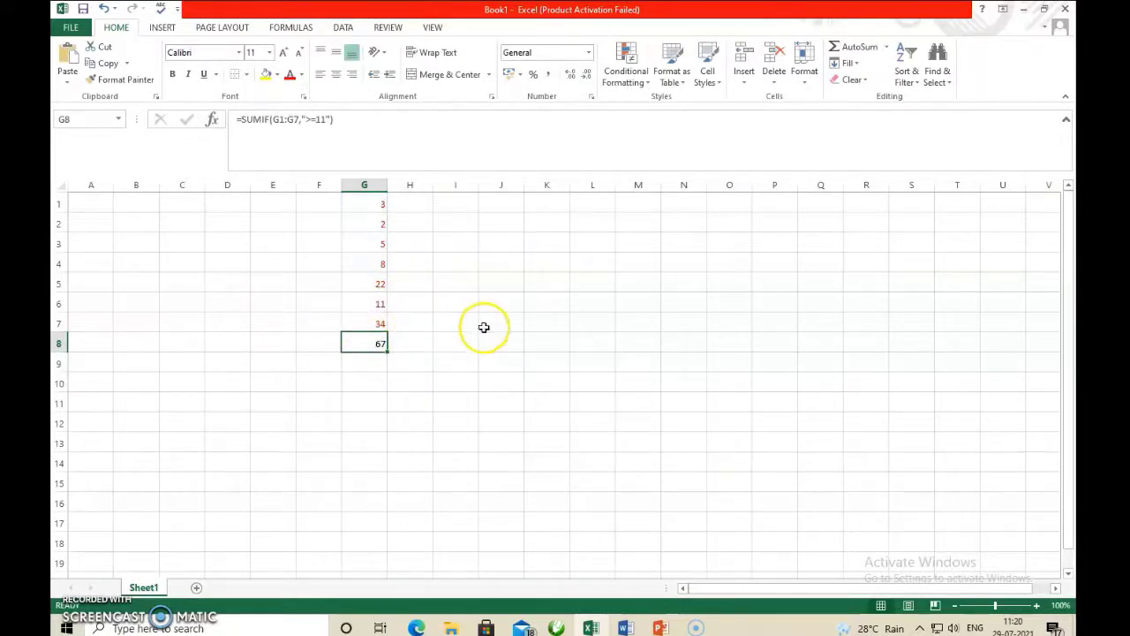
left_click_drag(378, 284, 377, 318)
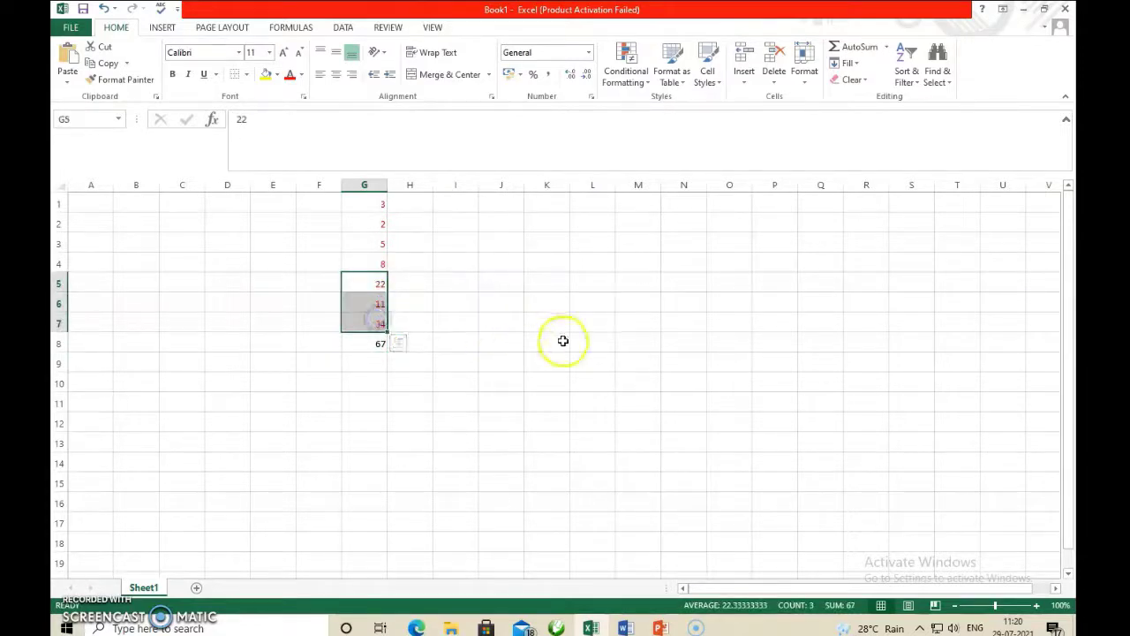